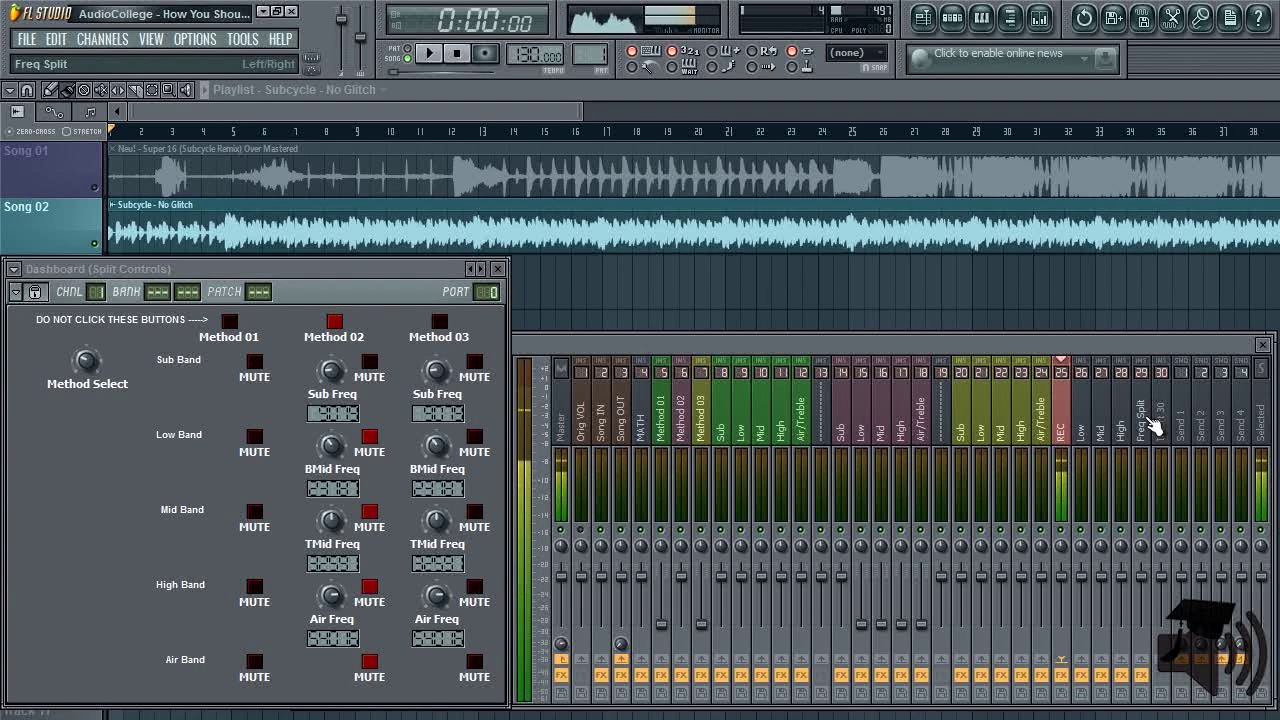
# Step: Check the Fruity Multiband Compressor settings on the Freq Split insert, then close them
pyautogui.click(1148, 420)
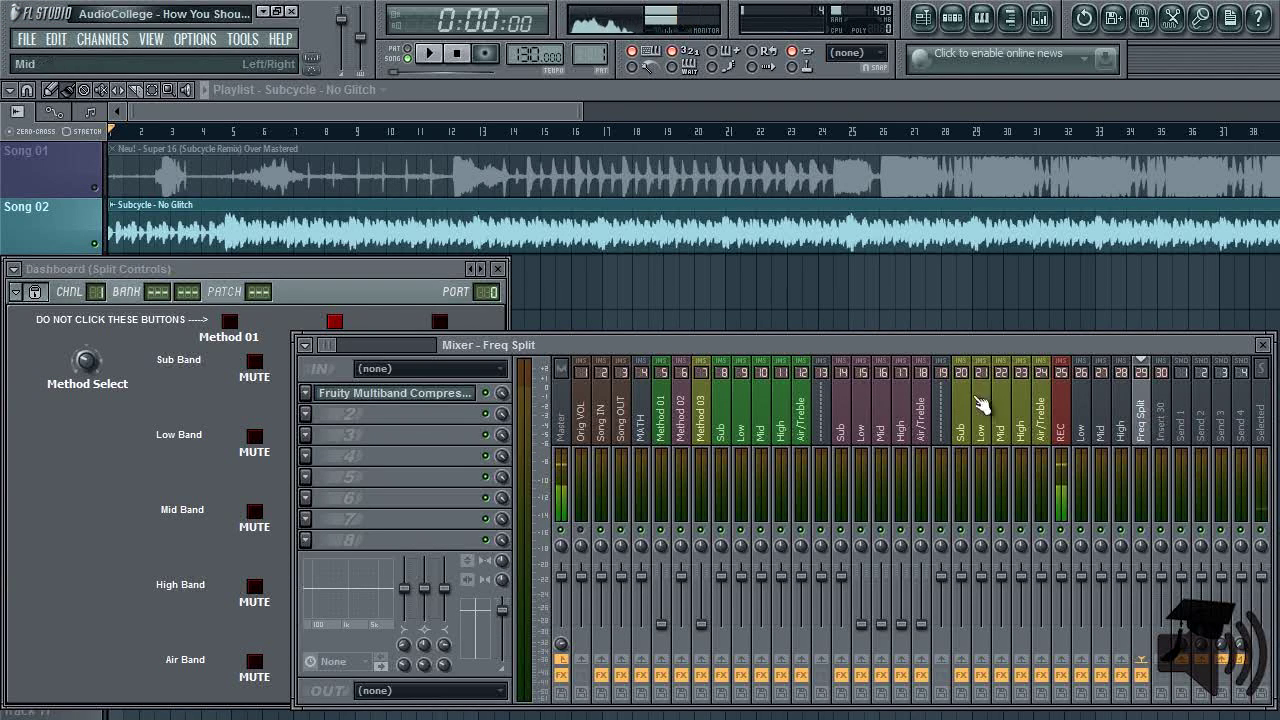
pyautogui.click(435, 400)
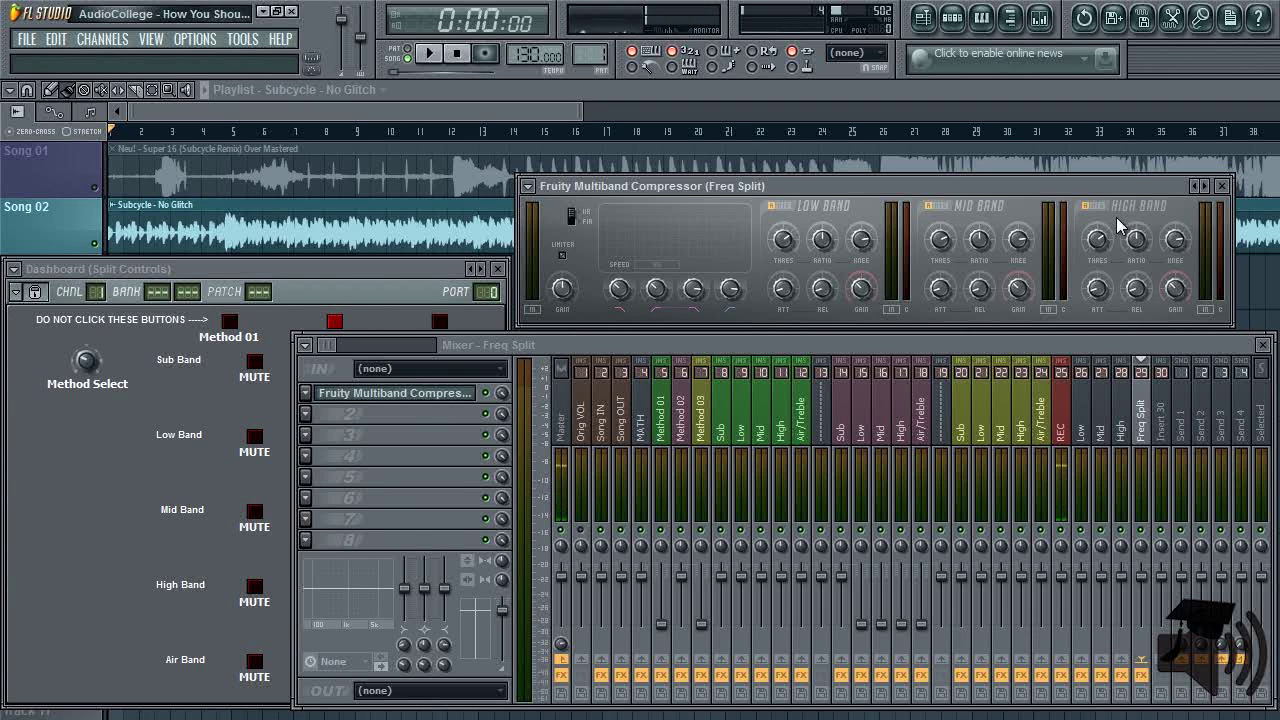
pyautogui.click(1221, 186)
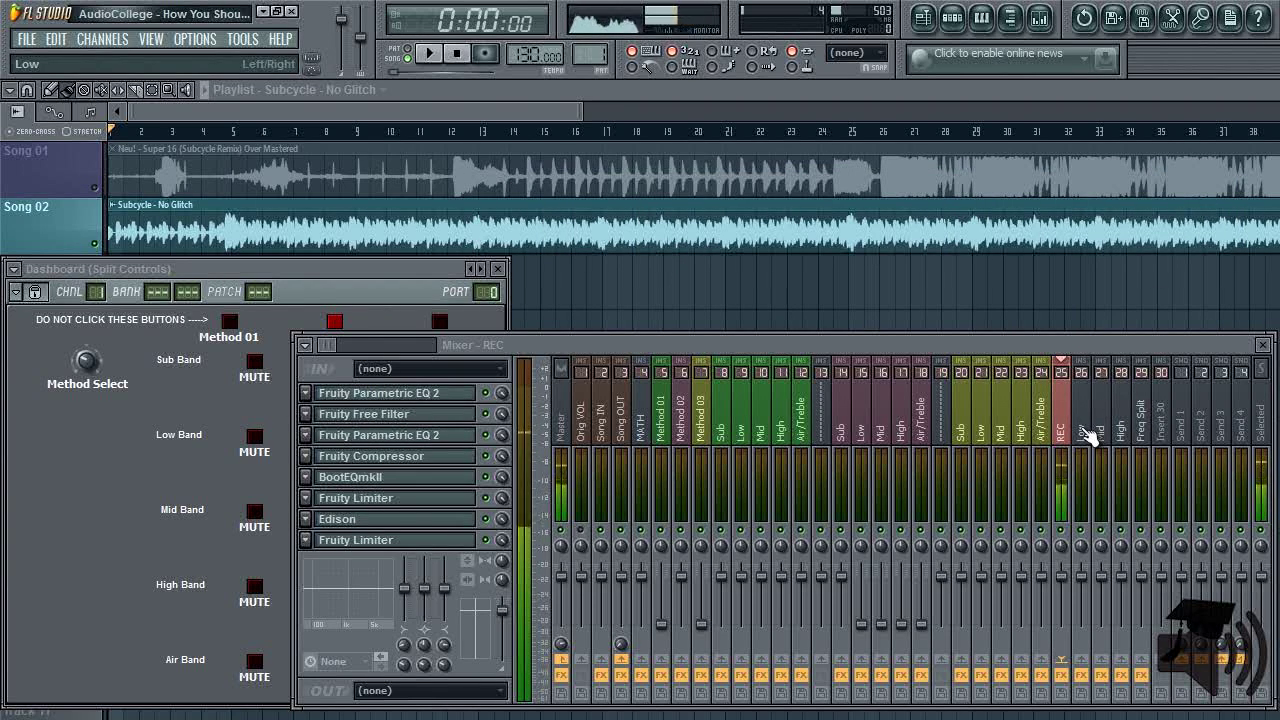
# Step: Open the Fruity Multiband Compressor on the High mixer insert
pyautogui.click(1088, 440)
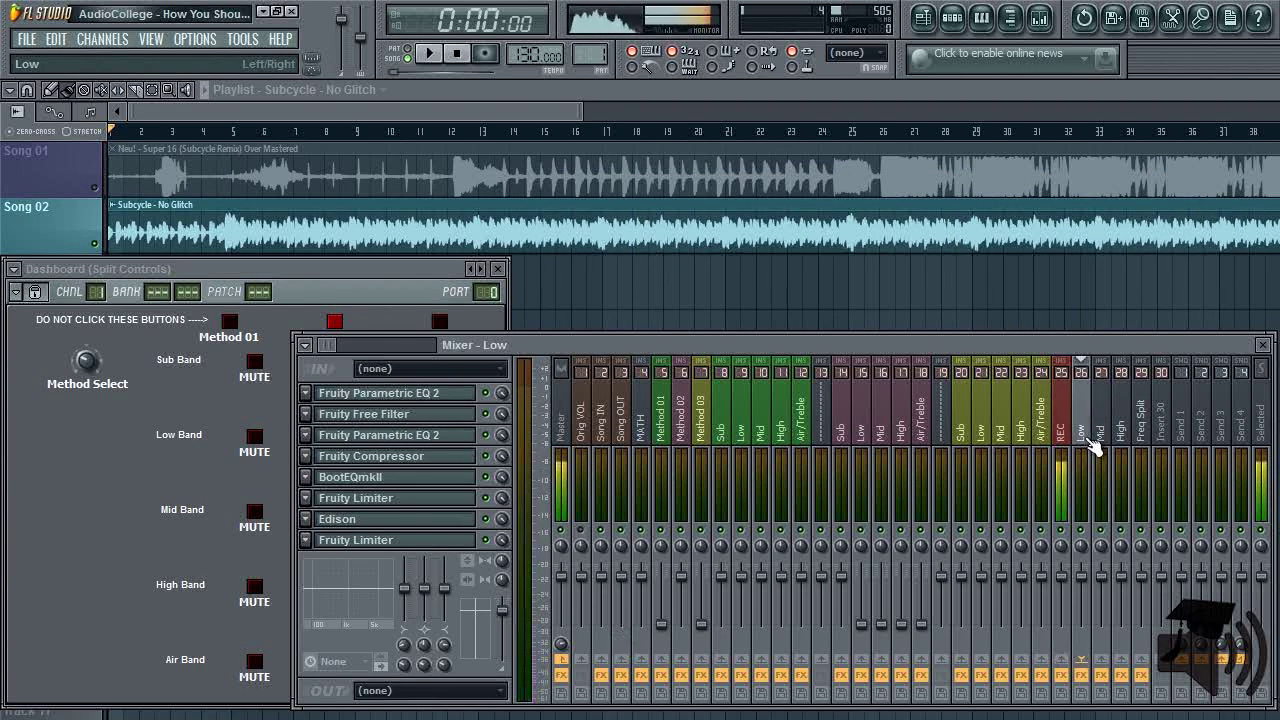
pyautogui.click(1104, 445)
pyautogui.click(1124, 444)
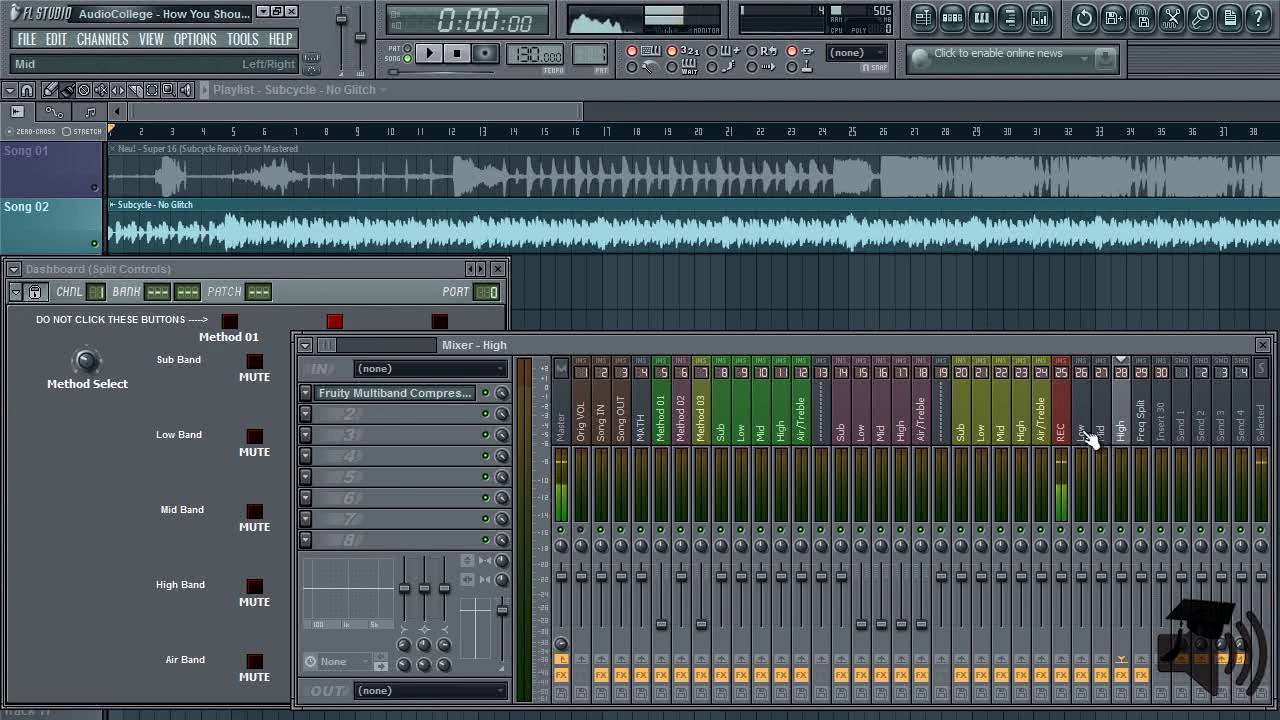
pyautogui.click(452, 395)
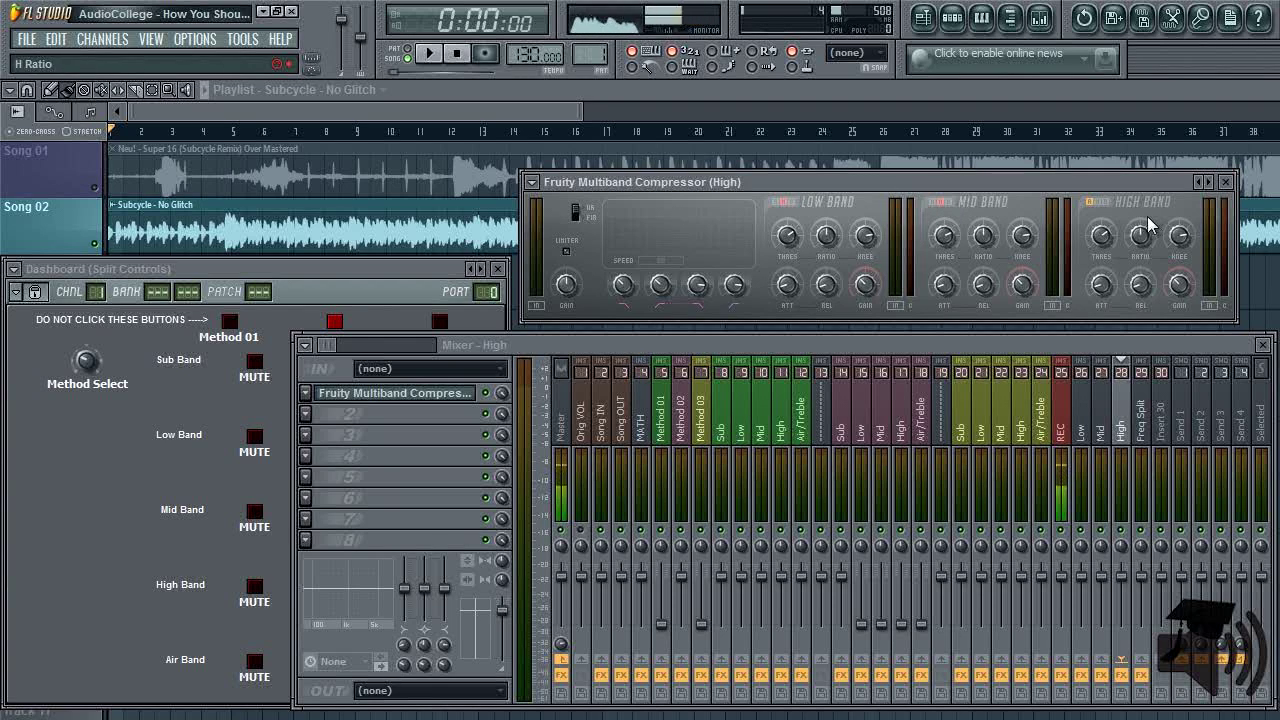
# Step: Swap to the Mid insert's multiband compressor, inspect its crossover frequency knobs, then close it
pyautogui.click(1226, 182)
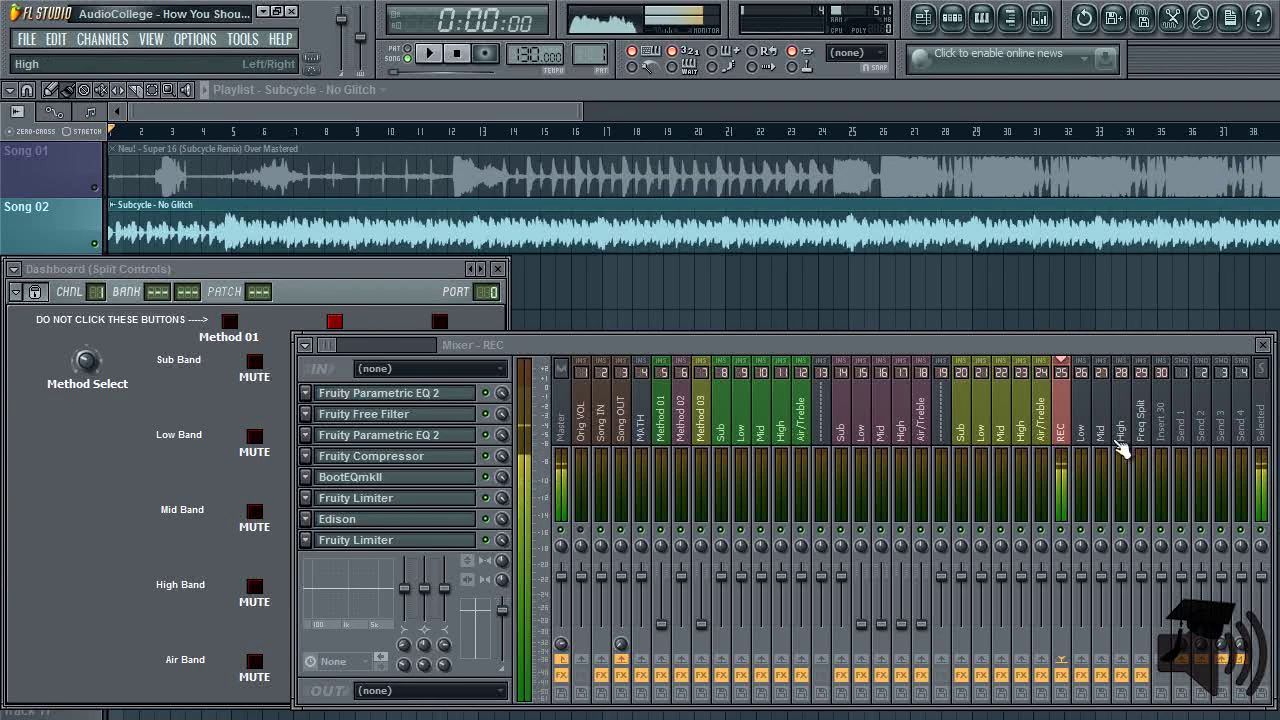
pyautogui.click(1101, 445)
pyautogui.click(447, 398)
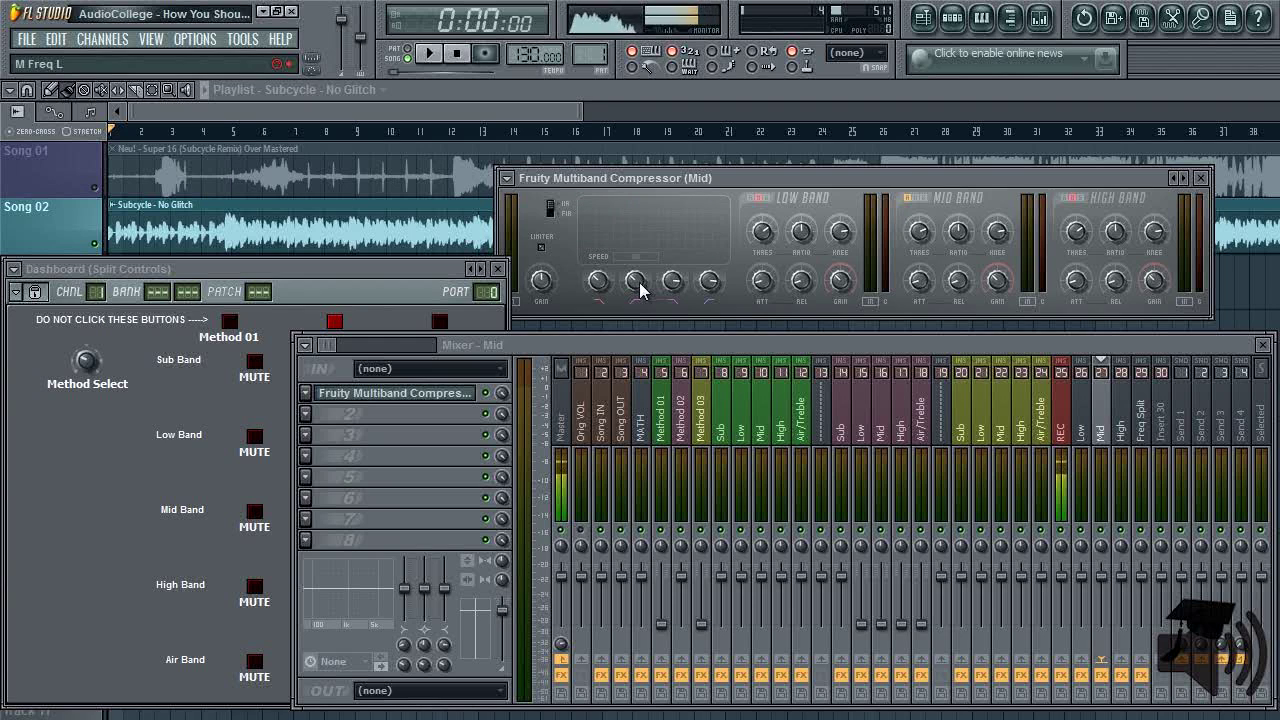
pyautogui.moveTo(598, 285)
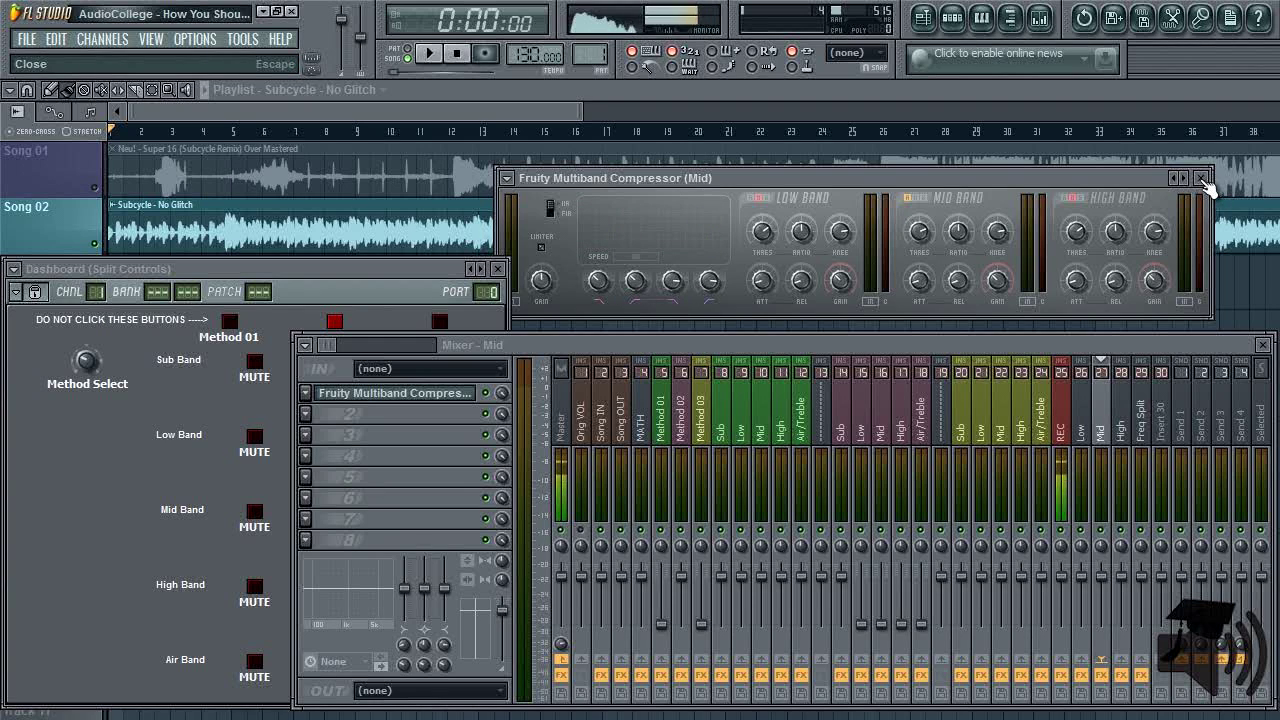
pyautogui.click(1203, 180)
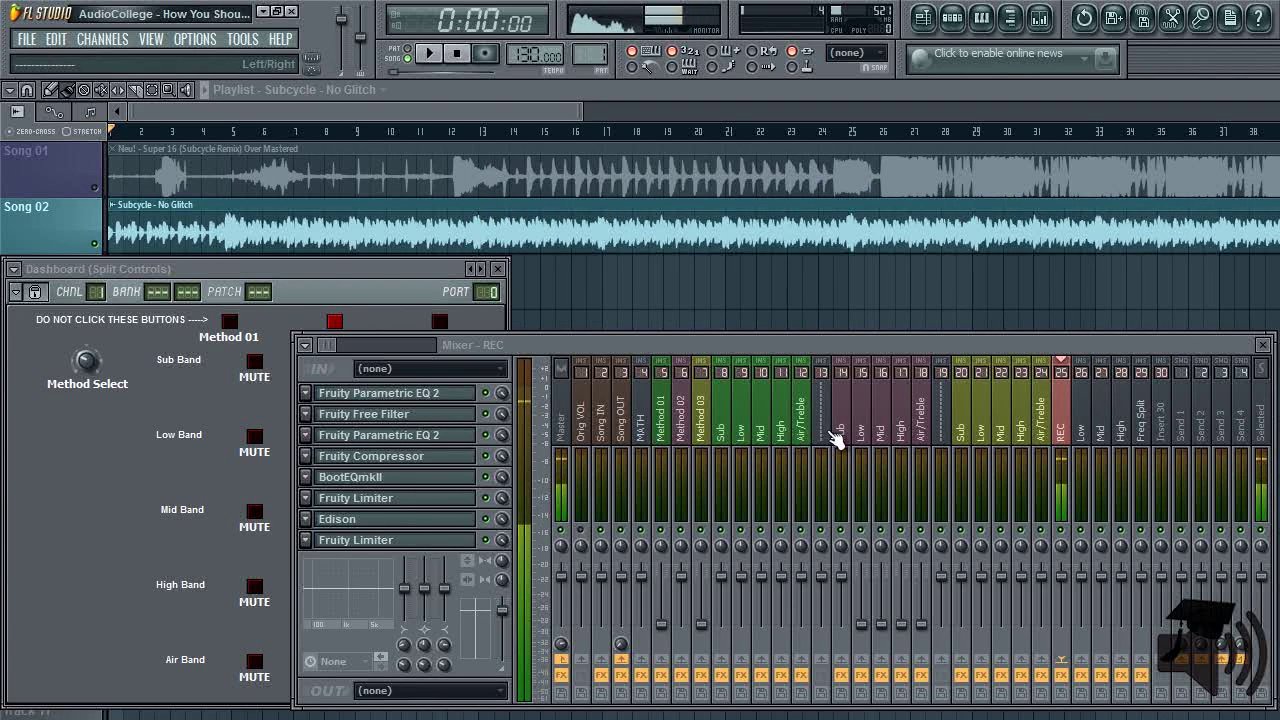
# Step: Bring the split-controls dashboard forward and briefly play the song
pyautogui.click(845, 440)
pyautogui.click(335, 298)
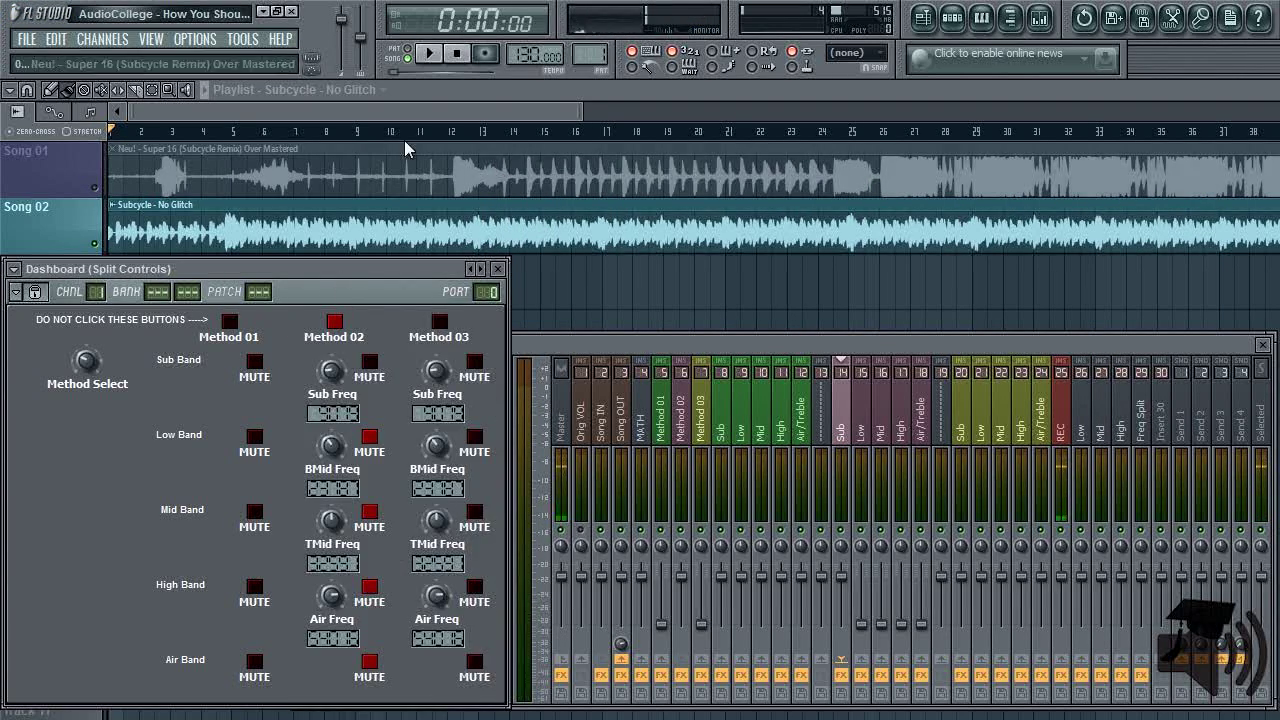
pyautogui.click(429, 53)
pyautogui.click(456, 54)
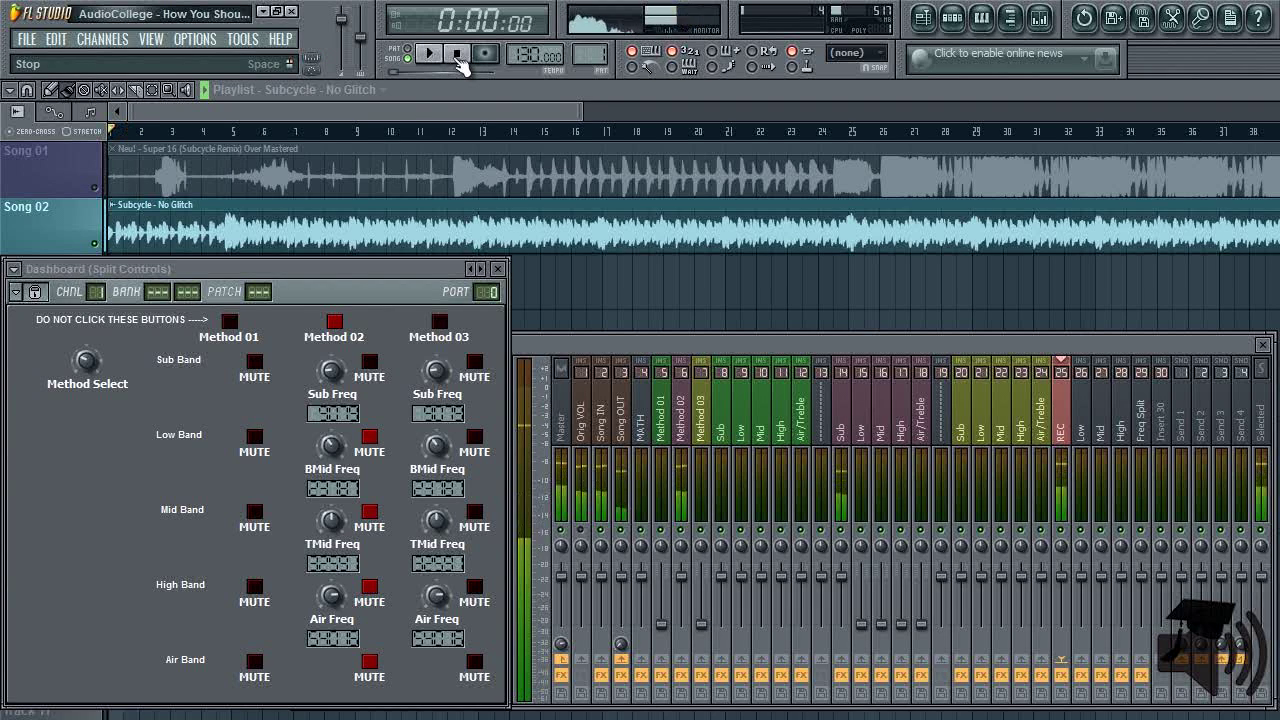
# Step: Audition the song with the Method 02 Low band muted and unmuted
pyautogui.click(369, 437)
pyautogui.click(370, 362)
pyautogui.click(429, 53)
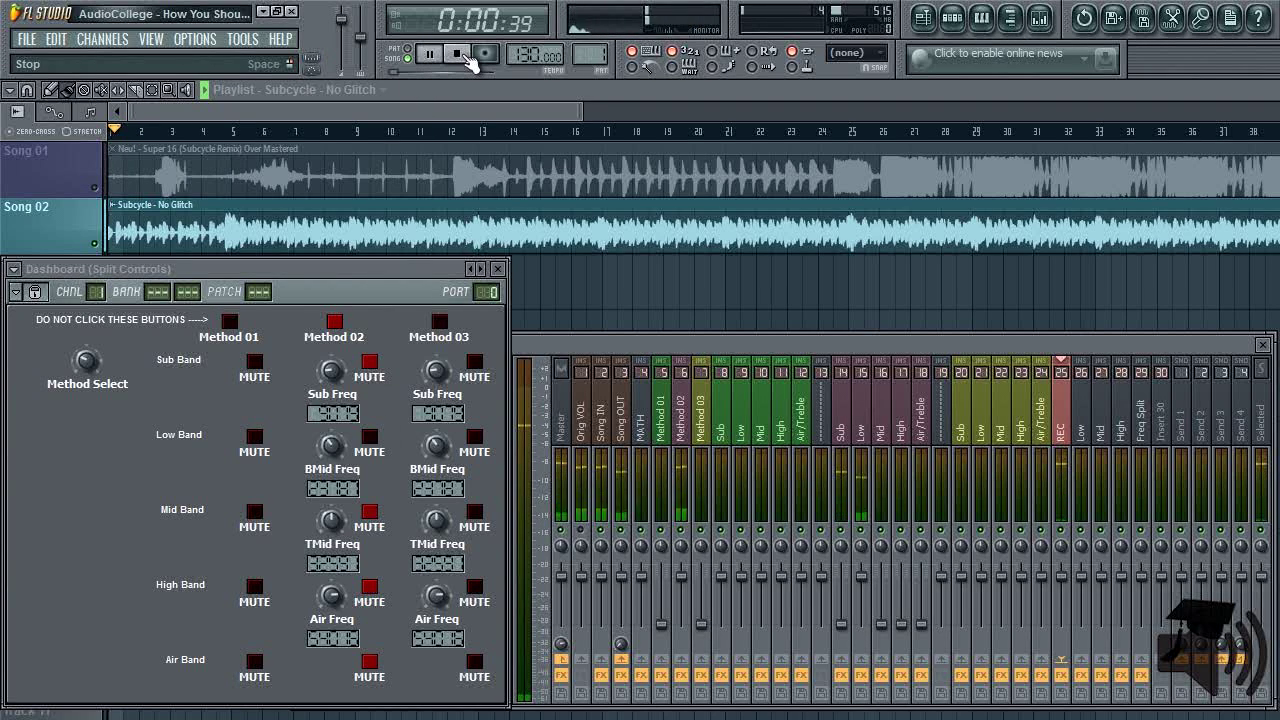
pyautogui.click(456, 54)
pyautogui.click(370, 437)
pyautogui.click(429, 53)
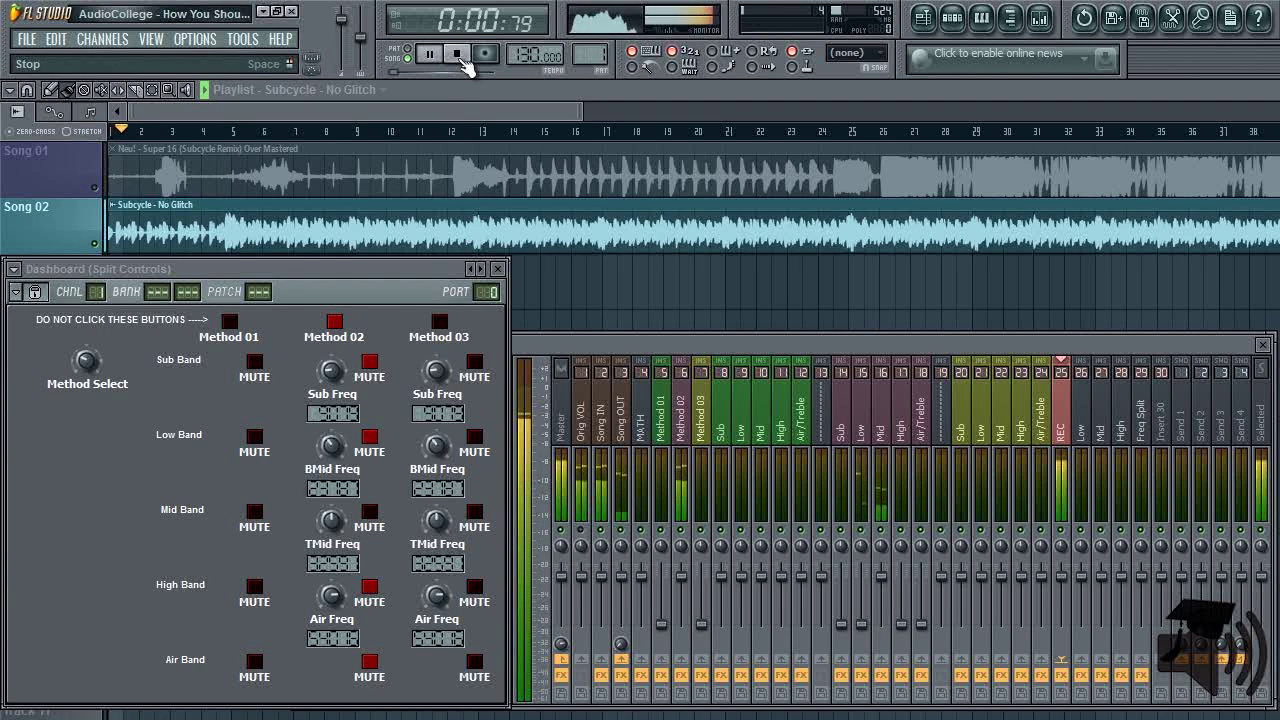
pyautogui.click(456, 54)
# Step: Audition the song with the Method 02 Mid and Air bands muted
pyautogui.click(370, 512)
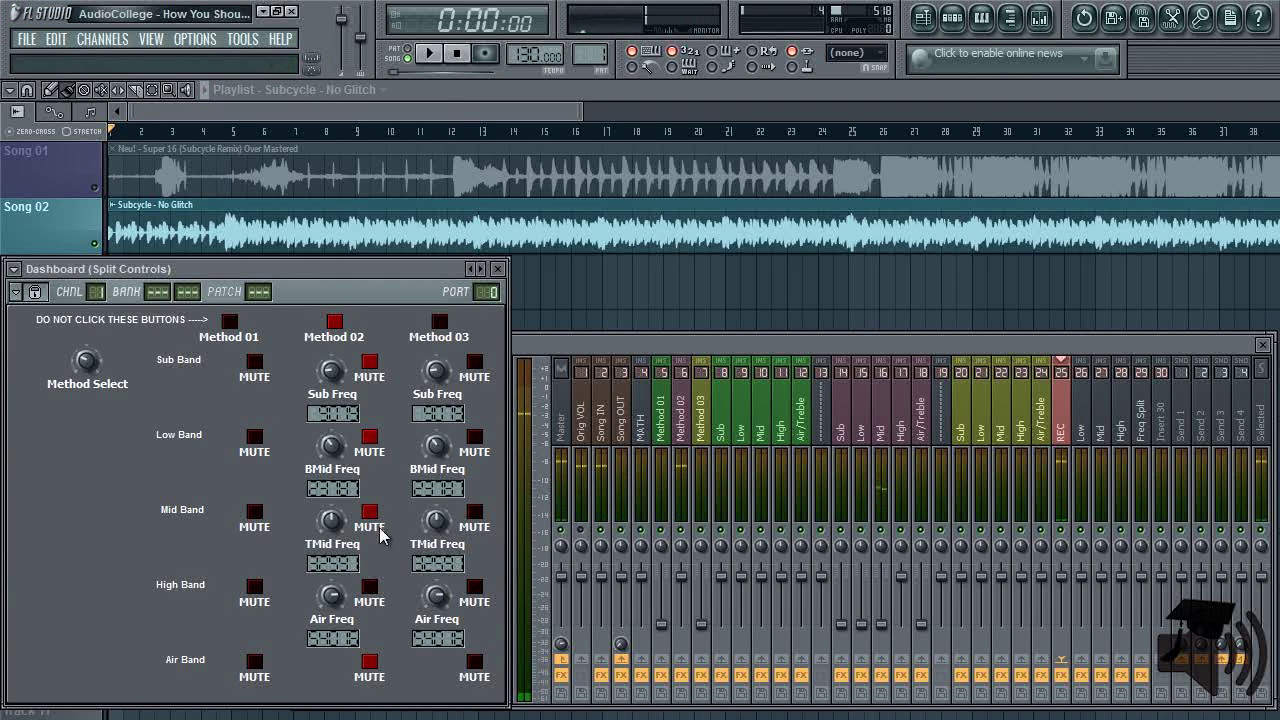
pyautogui.click(429, 53)
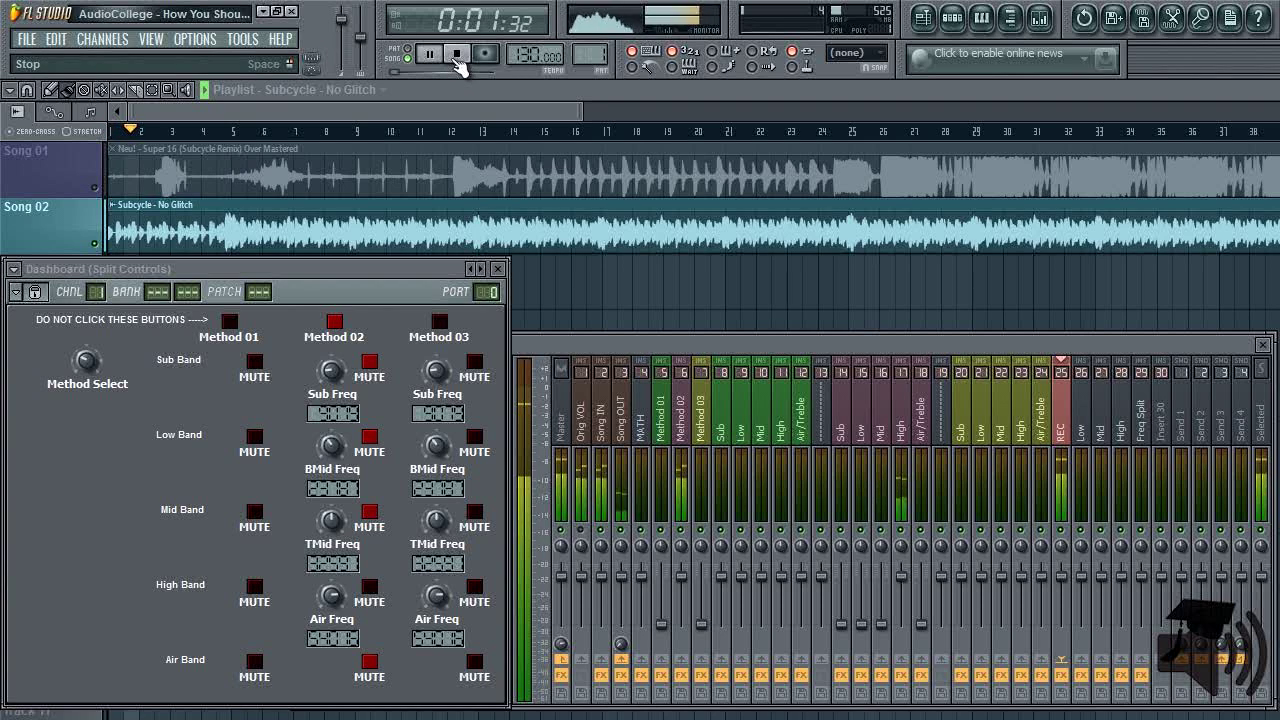
pyautogui.click(456, 54)
pyautogui.click(372, 661)
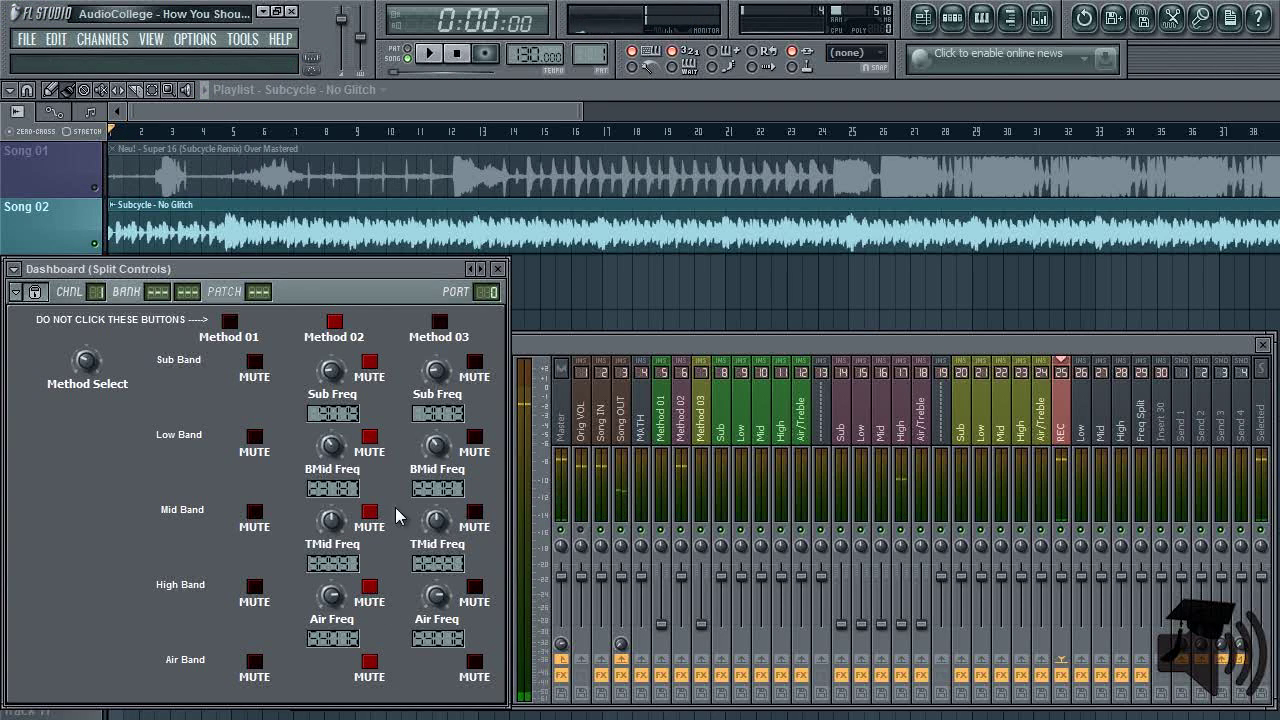
pyautogui.click(436, 54)
pyautogui.click(370, 661)
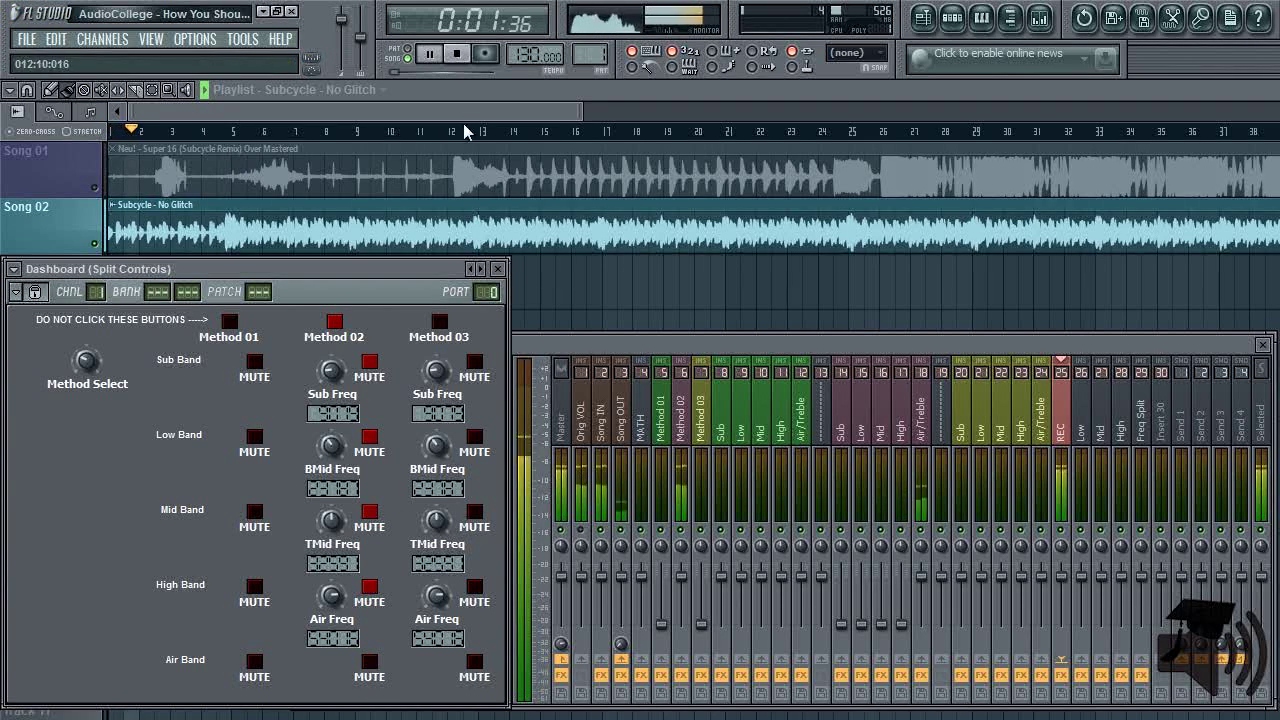
pyautogui.click(458, 55)
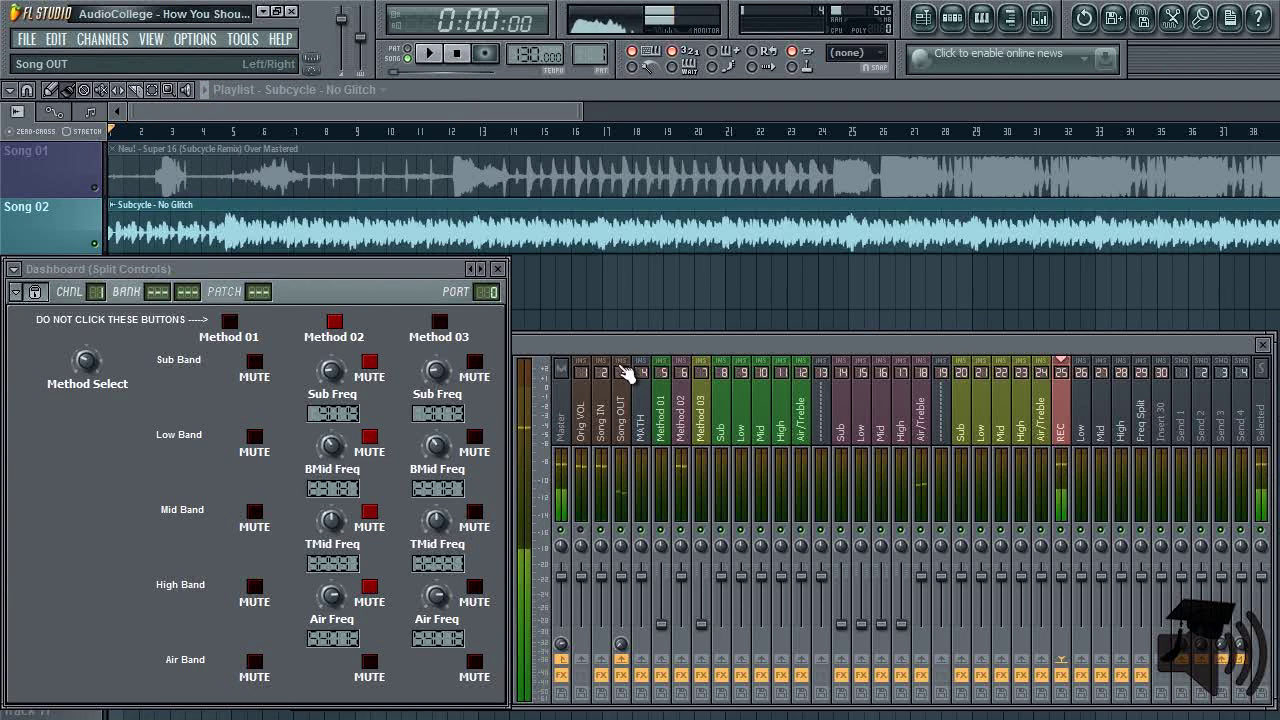
# Step: Clear the Method 02 Low, Mid and High mutes and select Method 01
pyautogui.click(376, 446)
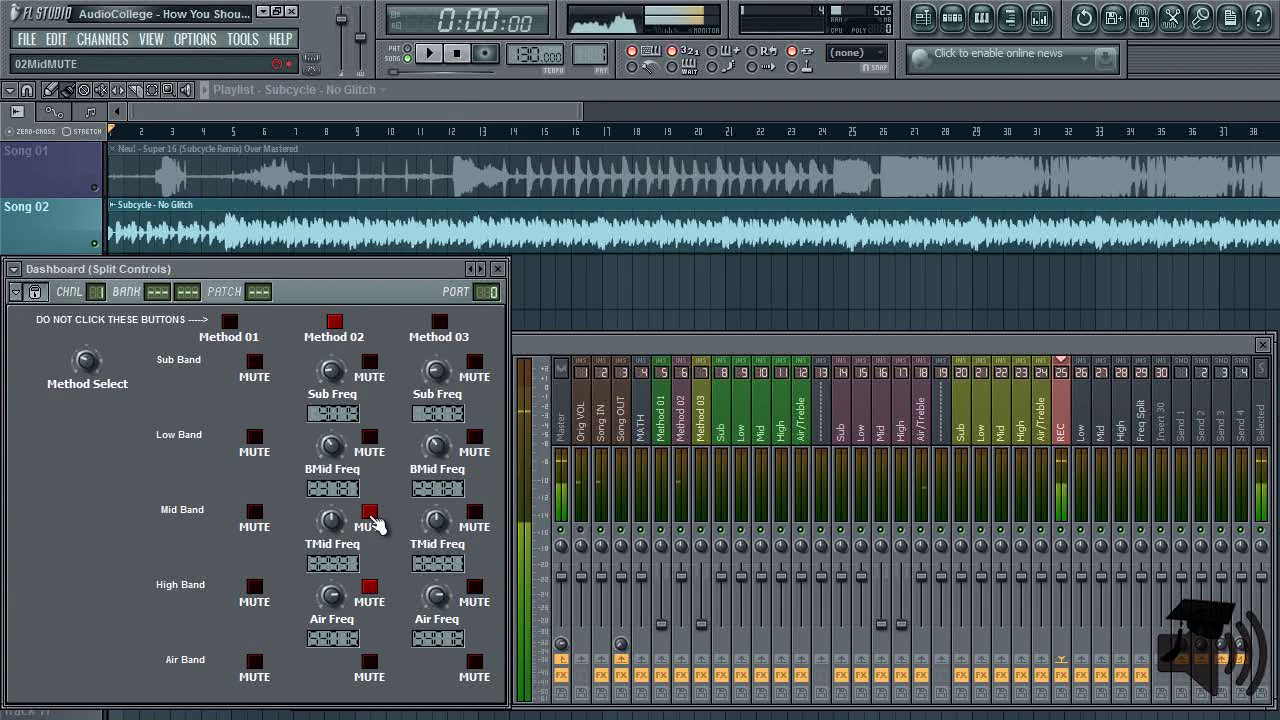
pyautogui.click(370, 513)
pyautogui.click(370, 587)
pyautogui.moveTo(100, 378); pyautogui.dragTo(103, 480)
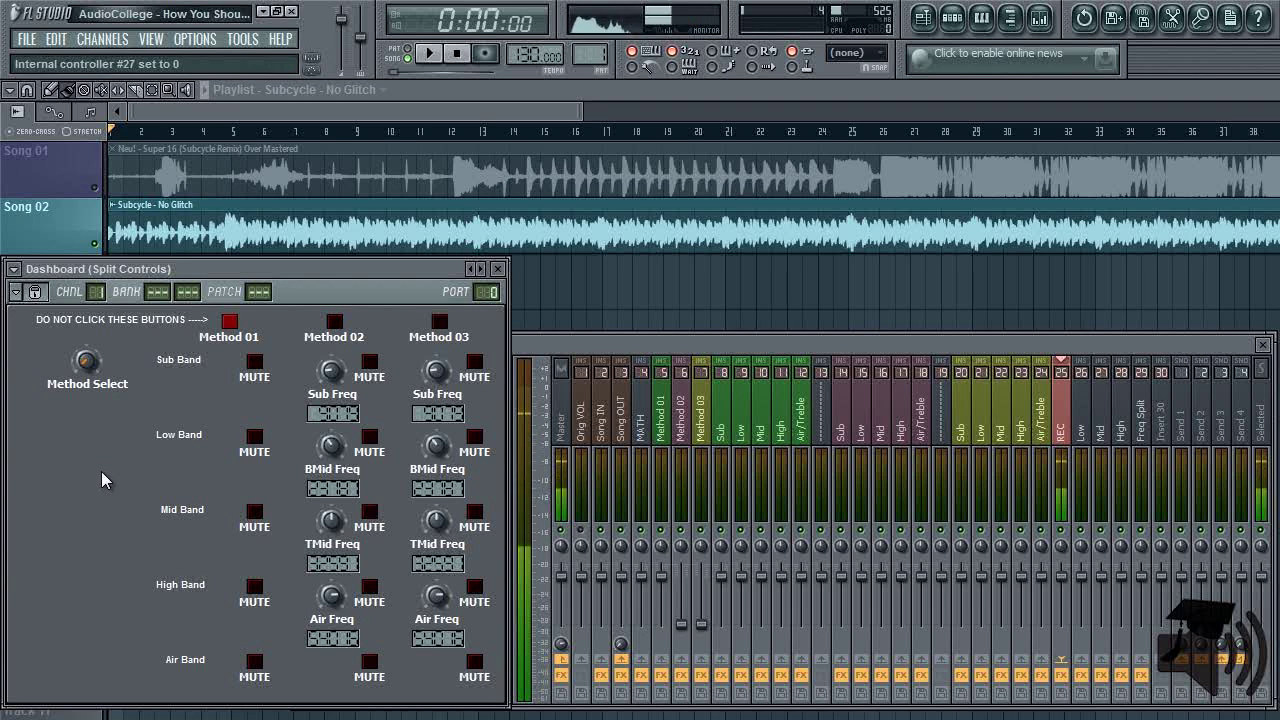
# Step: Play the song, check the Sub insert's convolver, and switch the split to Method 02
pyautogui.click(432, 54)
pyautogui.click(725, 425)
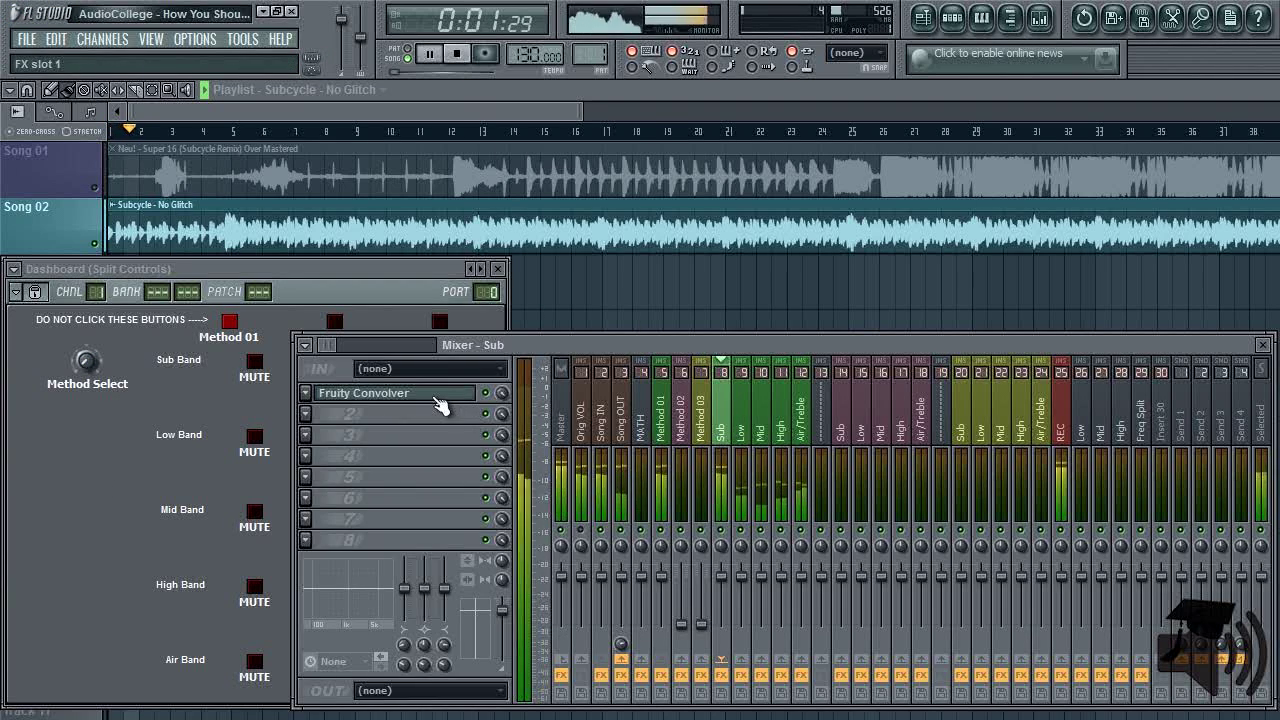
pyautogui.click(400, 393)
pyautogui.click(1061, 400)
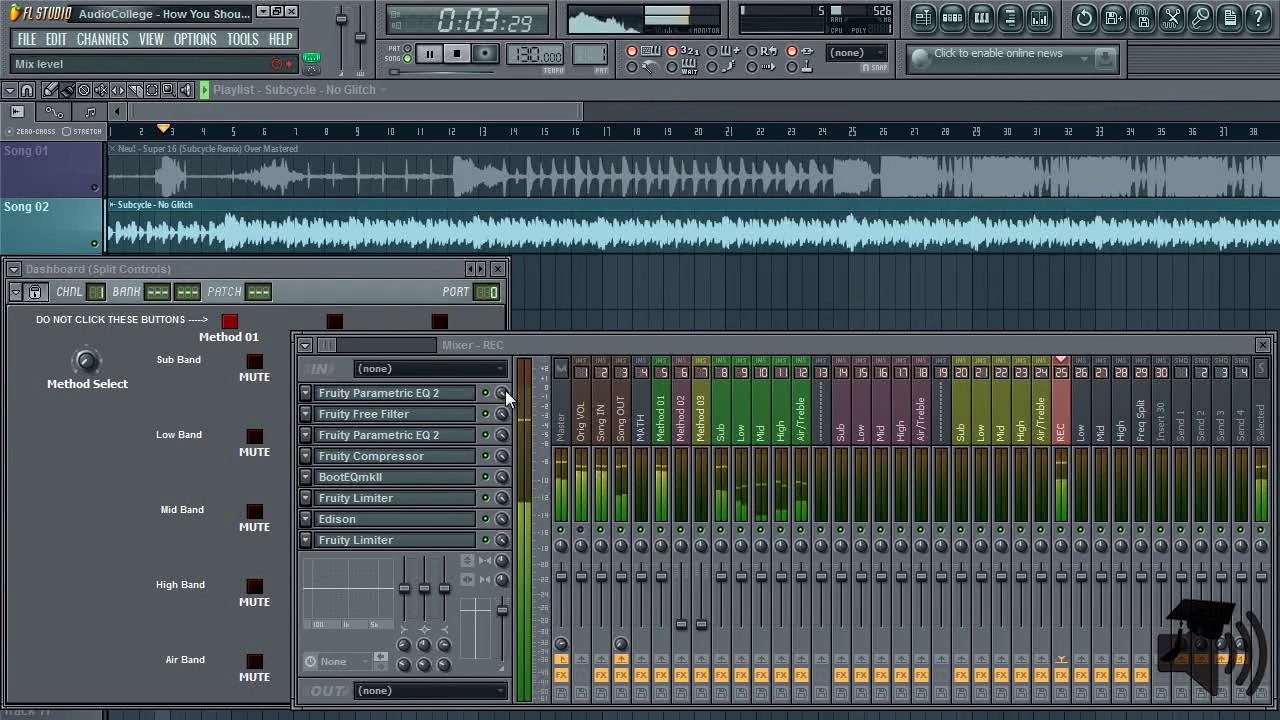
pyautogui.moveTo(97, 366); pyautogui.dragTo(97, 356)
# Step: Check the Sub insert's multiband compressor and switch the split to Method 03
pyautogui.click(840, 432)
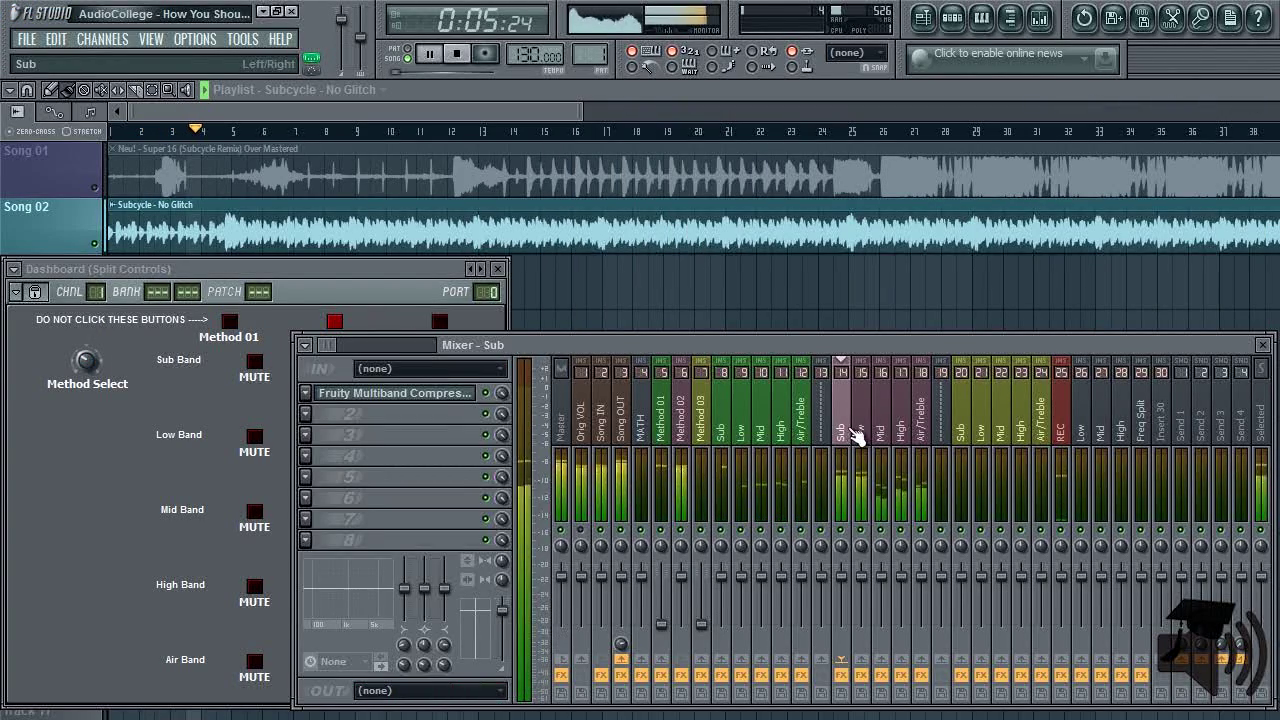
pyautogui.click(425, 393)
pyautogui.click(1061, 400)
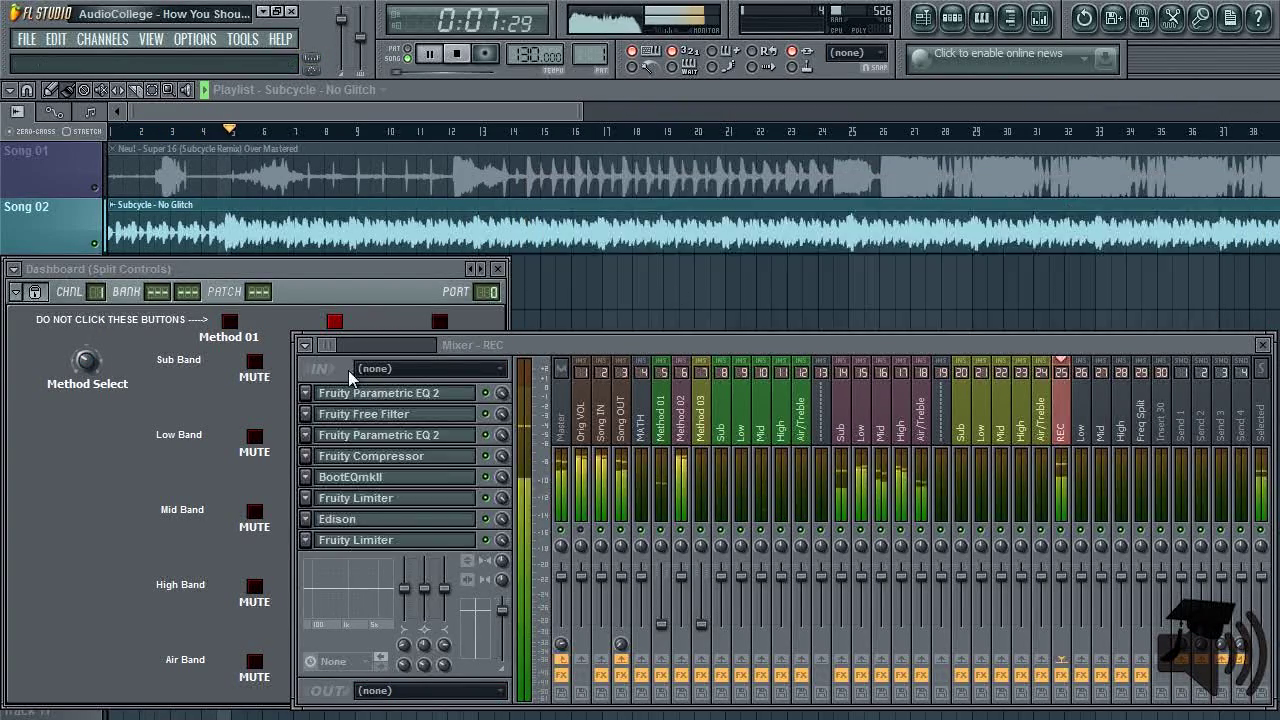
pyautogui.click(85, 368)
pyautogui.moveTo(85, 368); pyautogui.dragTo(85, 356)
# Step: Check the Method 03 Sub track's Maximus effect, then bring the dashboard in front
pyautogui.click(960, 440)
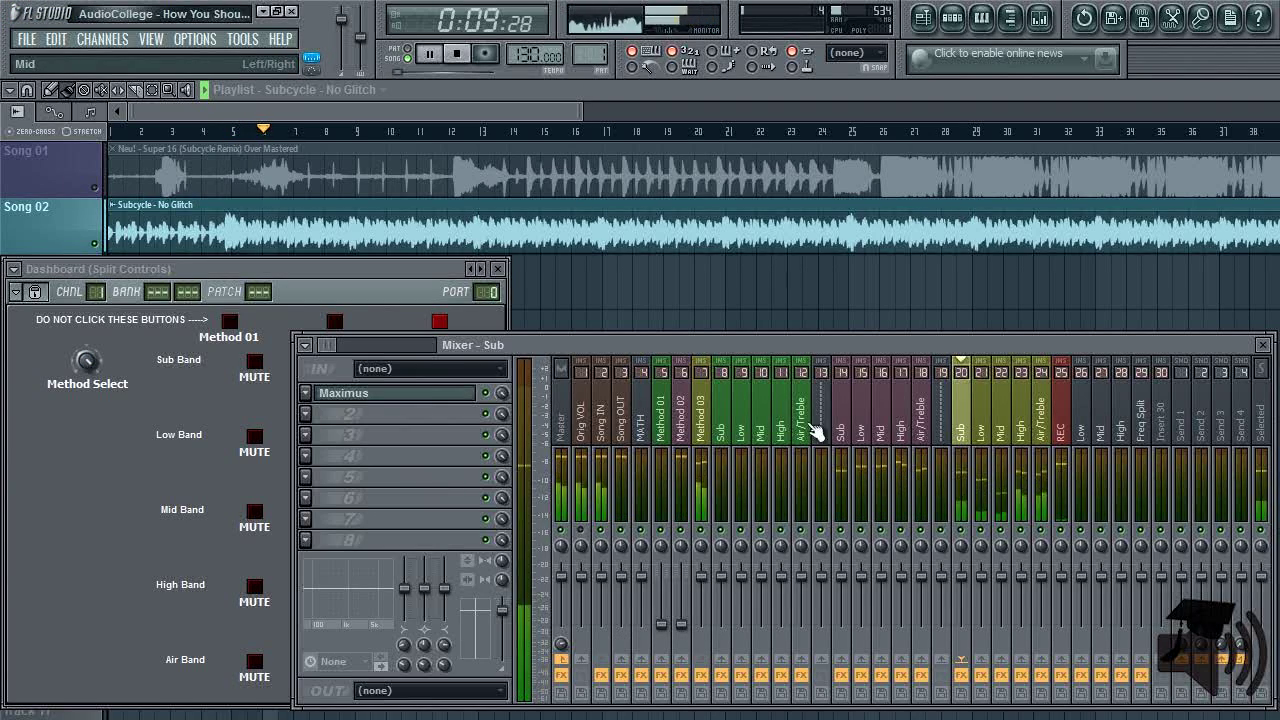
pyautogui.click(405, 393)
pyautogui.click(1149, 203)
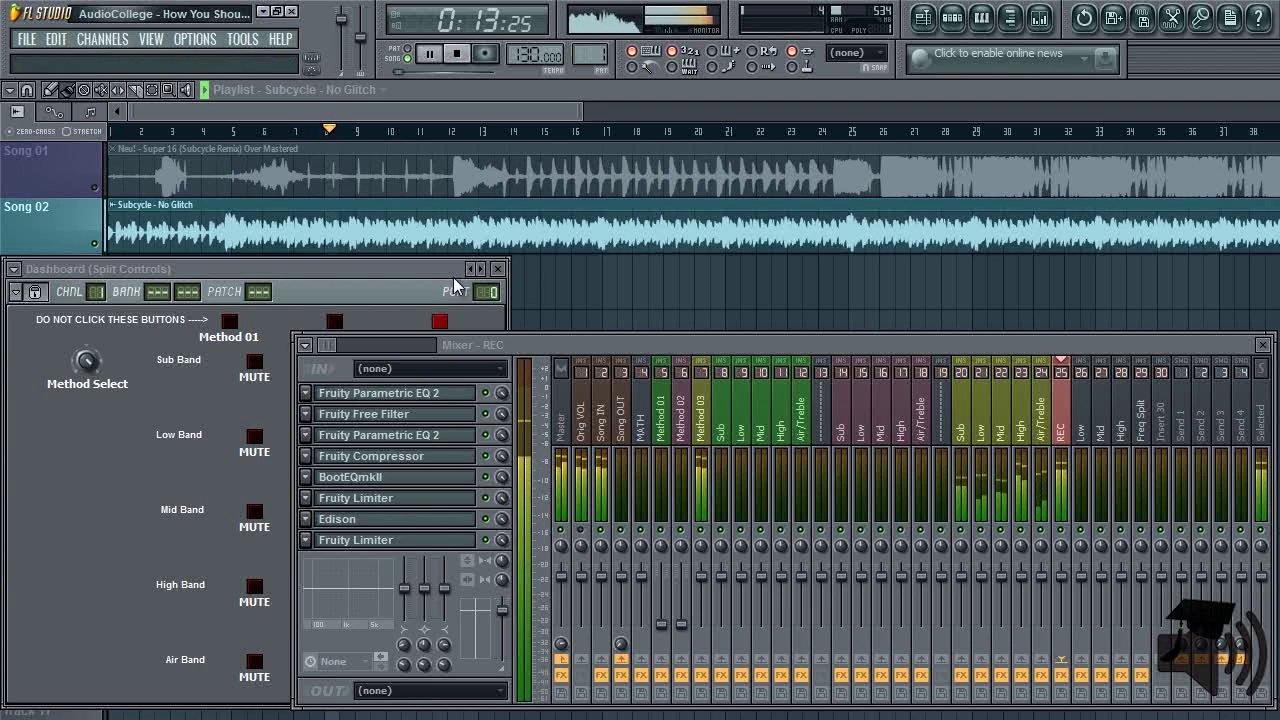
pyautogui.click(429, 269)
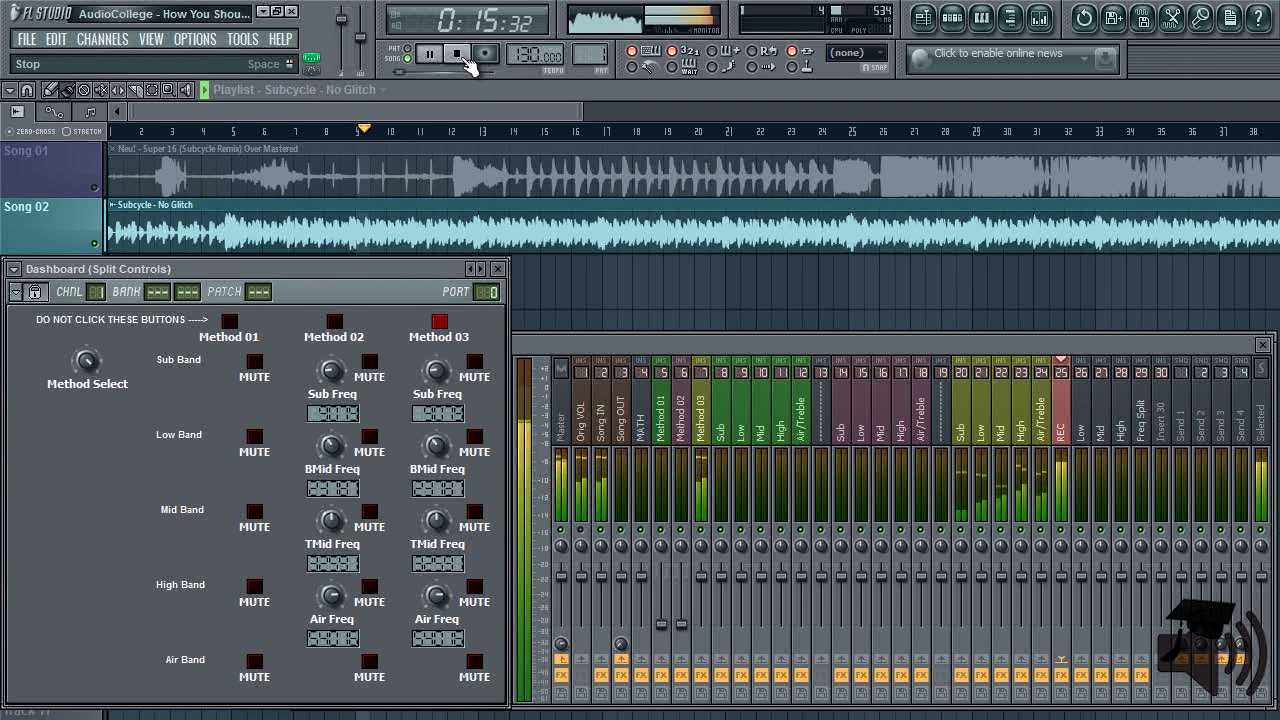
# Step: Return the split to Method 02 and view the Sub, Low and Mid inserts' effect slots
pyautogui.moveTo(88, 364)
pyautogui.mouseDown()
pyautogui.moveTo(94, 380)
pyautogui.moveTo(90, 370)
pyautogui.mouseUp()
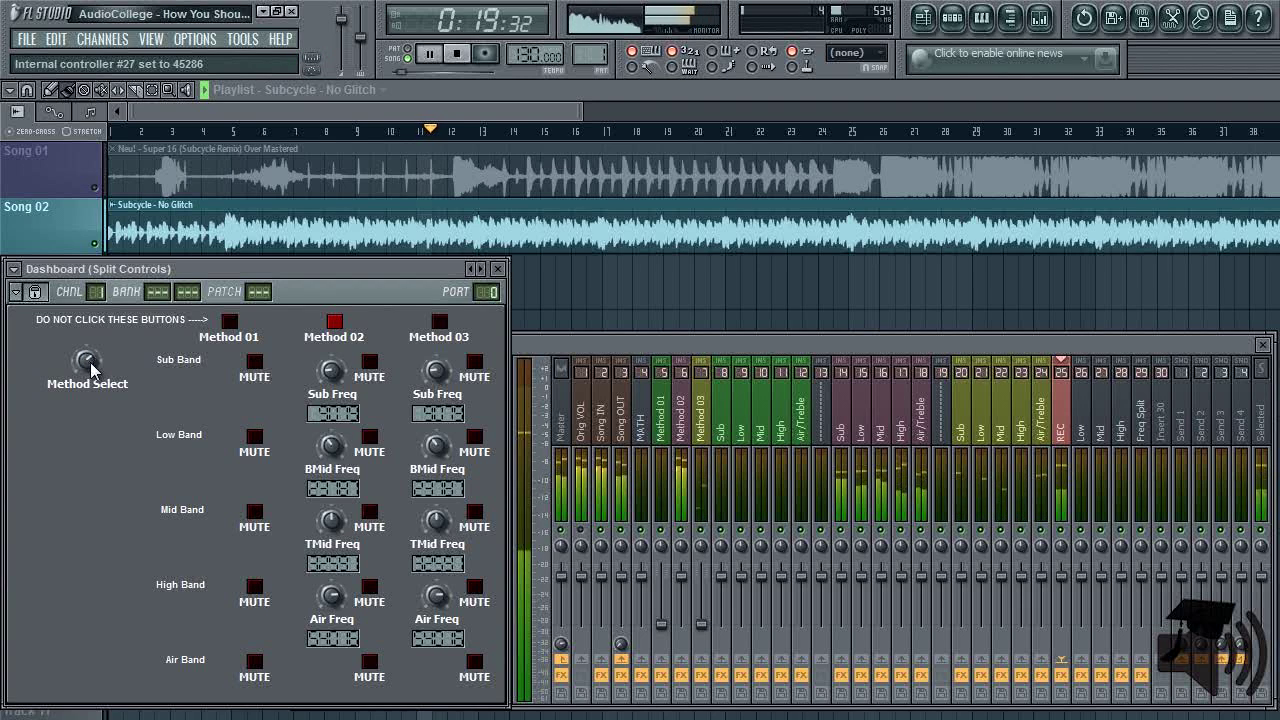
pyautogui.moveTo(91, 370); pyautogui.dragTo(91, 402)
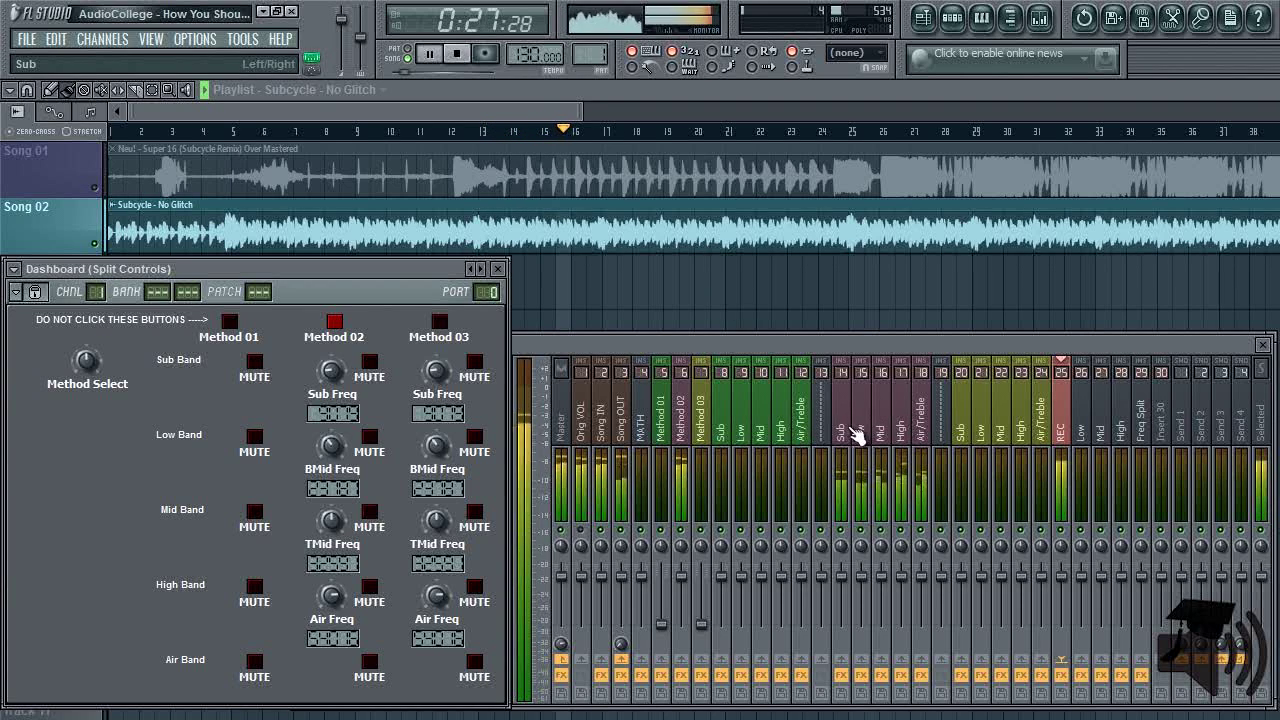
pyautogui.click(845, 432)
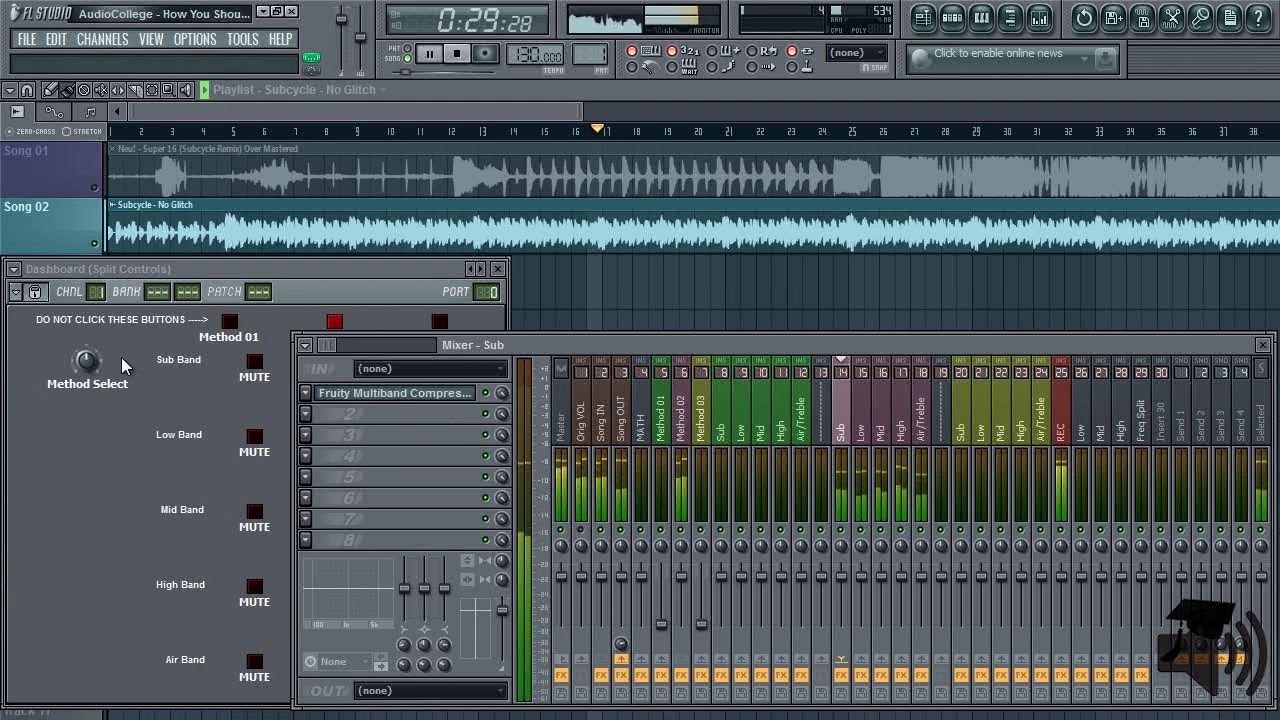
pyautogui.click(91, 362)
pyautogui.click(86, 364)
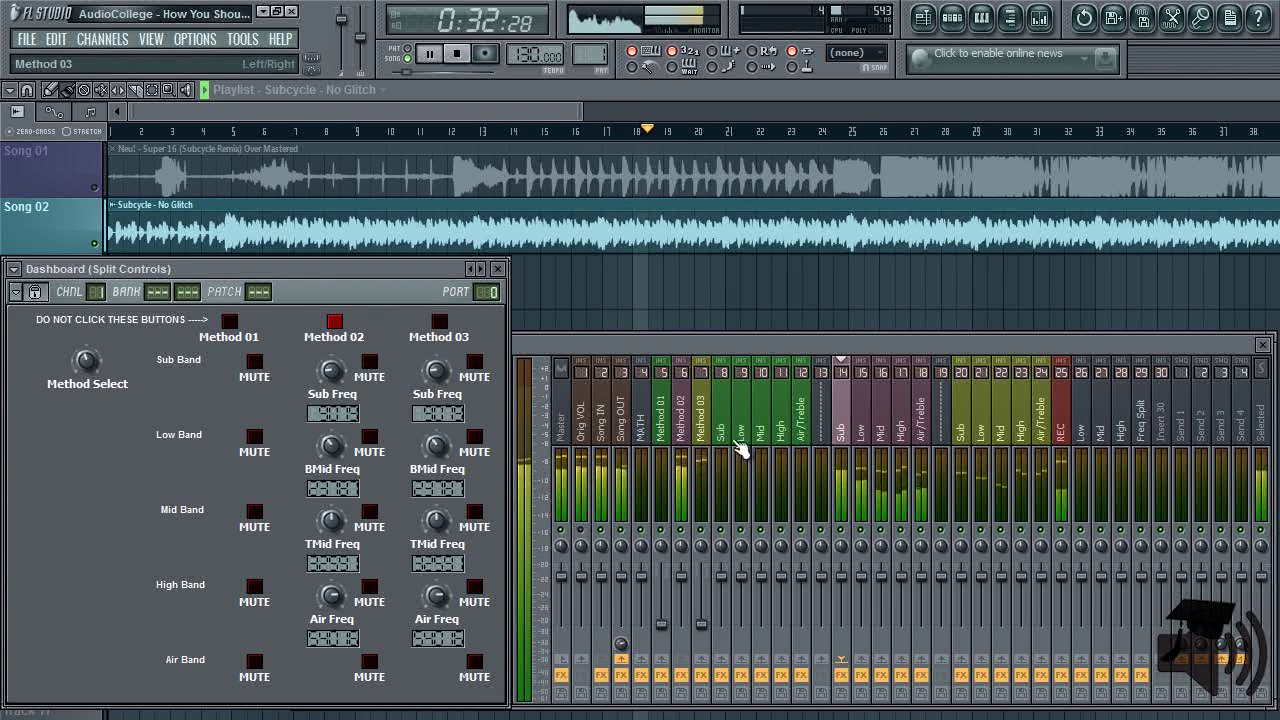
pyautogui.click(861, 434)
pyautogui.click(882, 436)
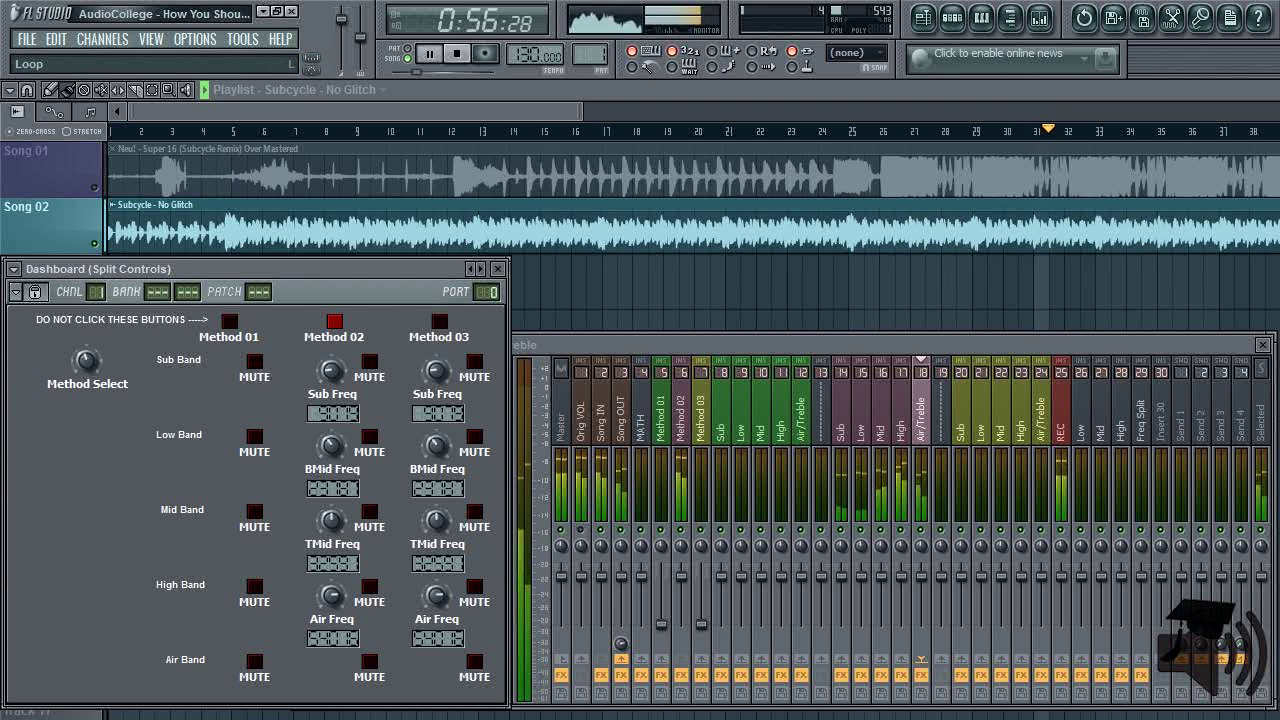
# Step: Turn the Method Select knob down to Method 01 while the song plays
pyautogui.moveTo(87, 362); pyautogui.dragTo(86, 434)
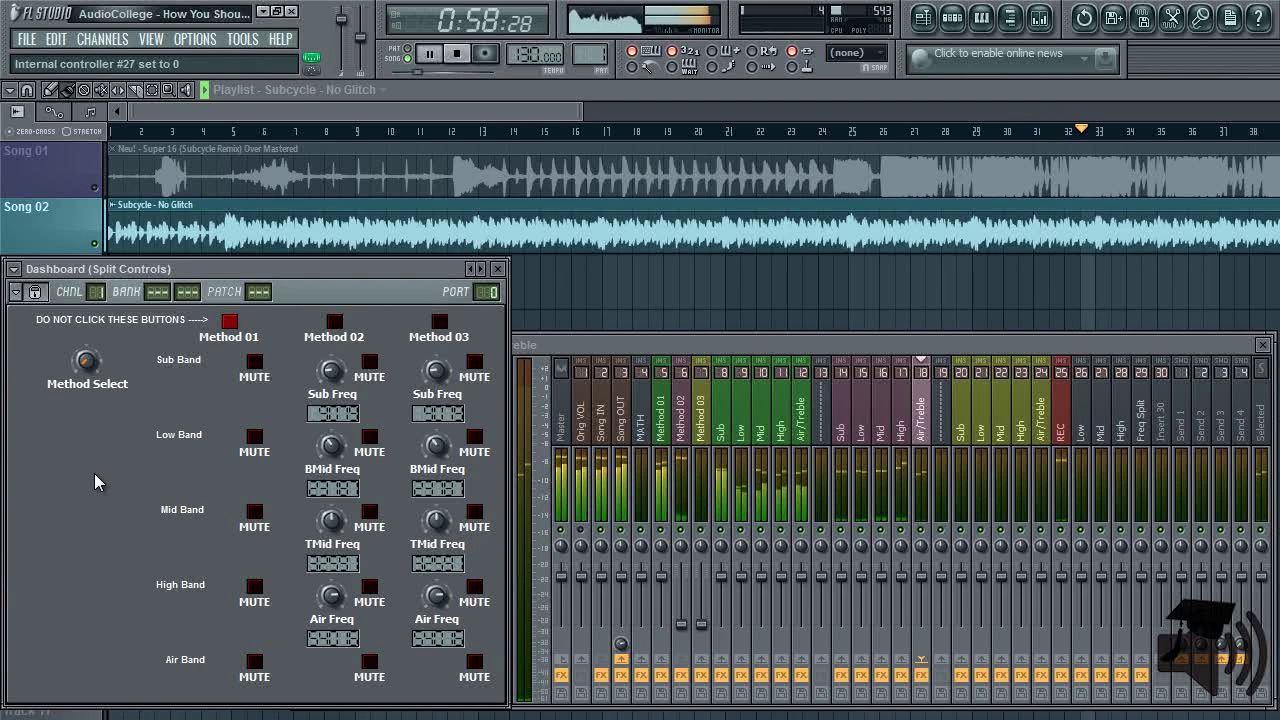
# Step: Cycle the Method Select knob through Methods 03, 01, 02 and 01, ending on Method 02
pyautogui.moveTo(87, 362); pyautogui.dragTo(88, 300)
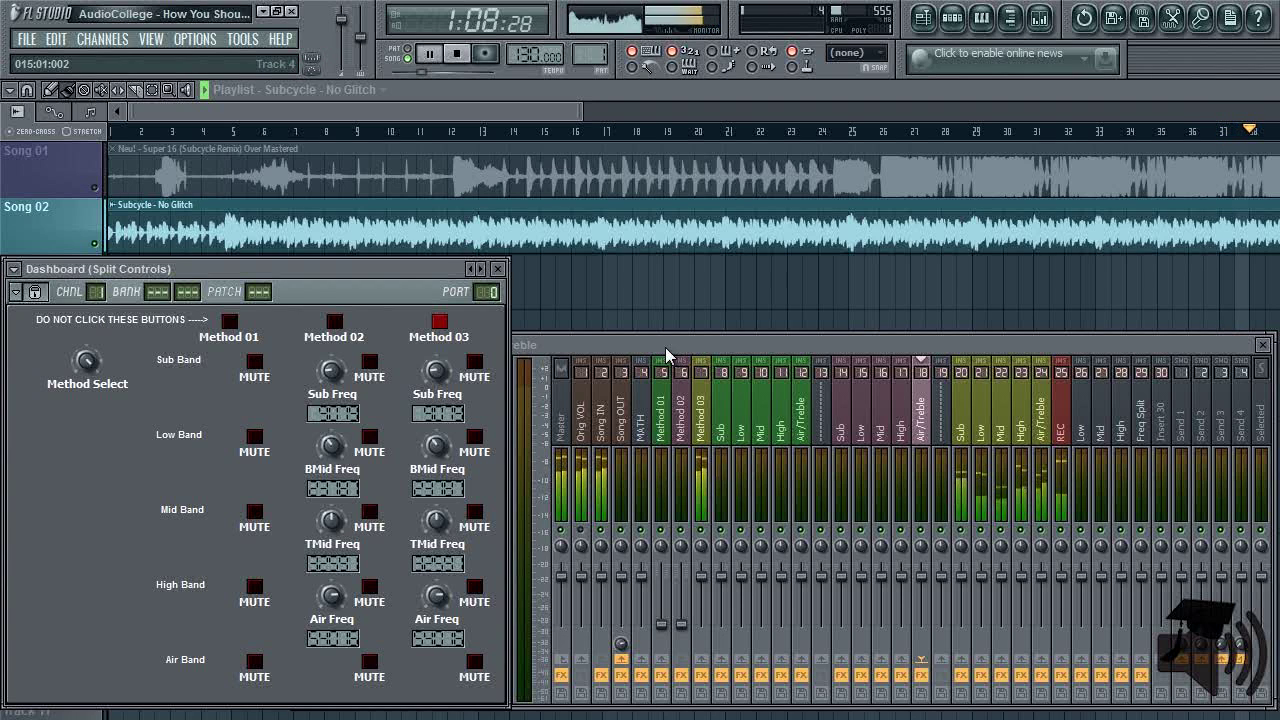
pyautogui.moveTo(80, 368); pyautogui.dragTo(95, 370)
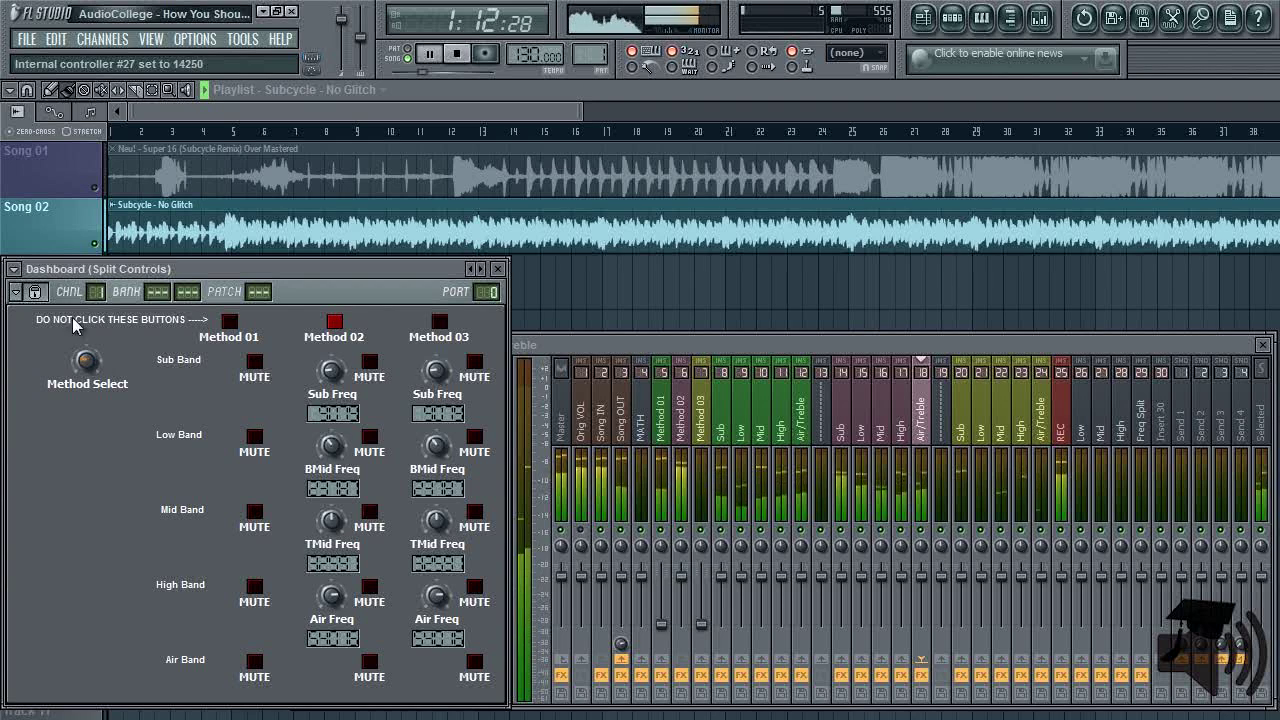
pyautogui.moveTo(96, 366); pyautogui.dragTo(82, 300)
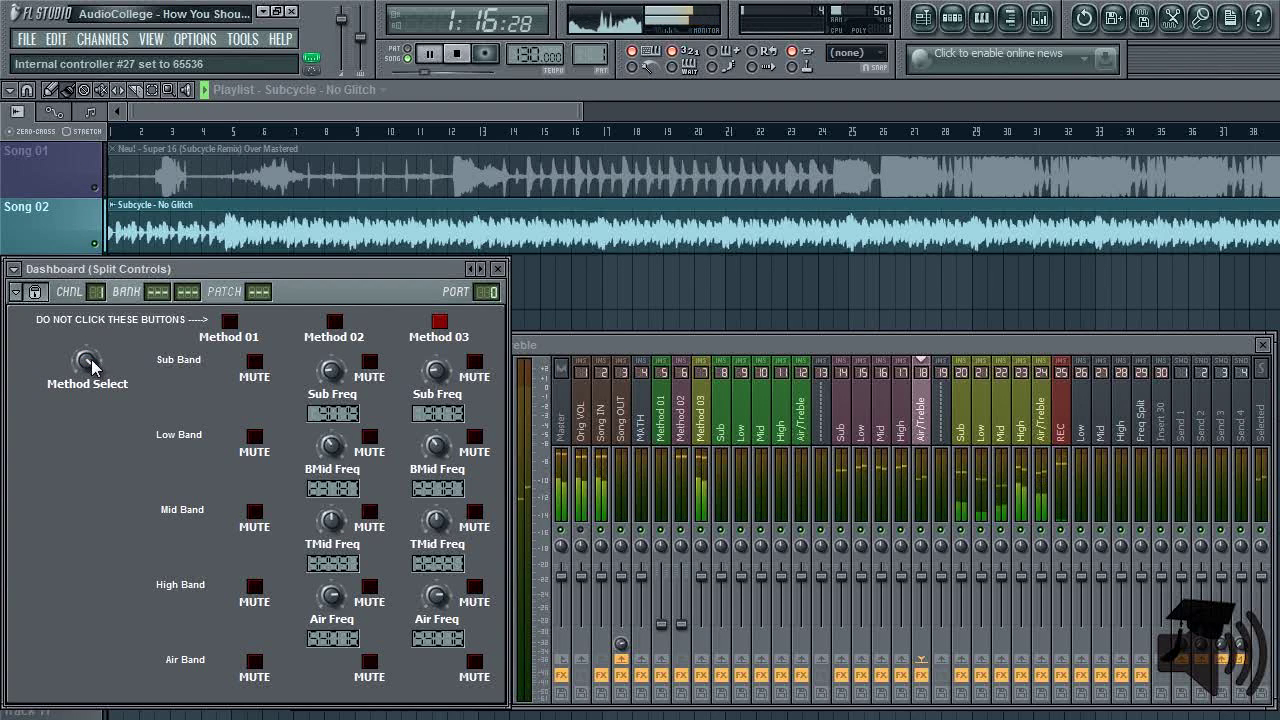
pyautogui.moveTo(88, 364); pyautogui.dragTo(86, 384)
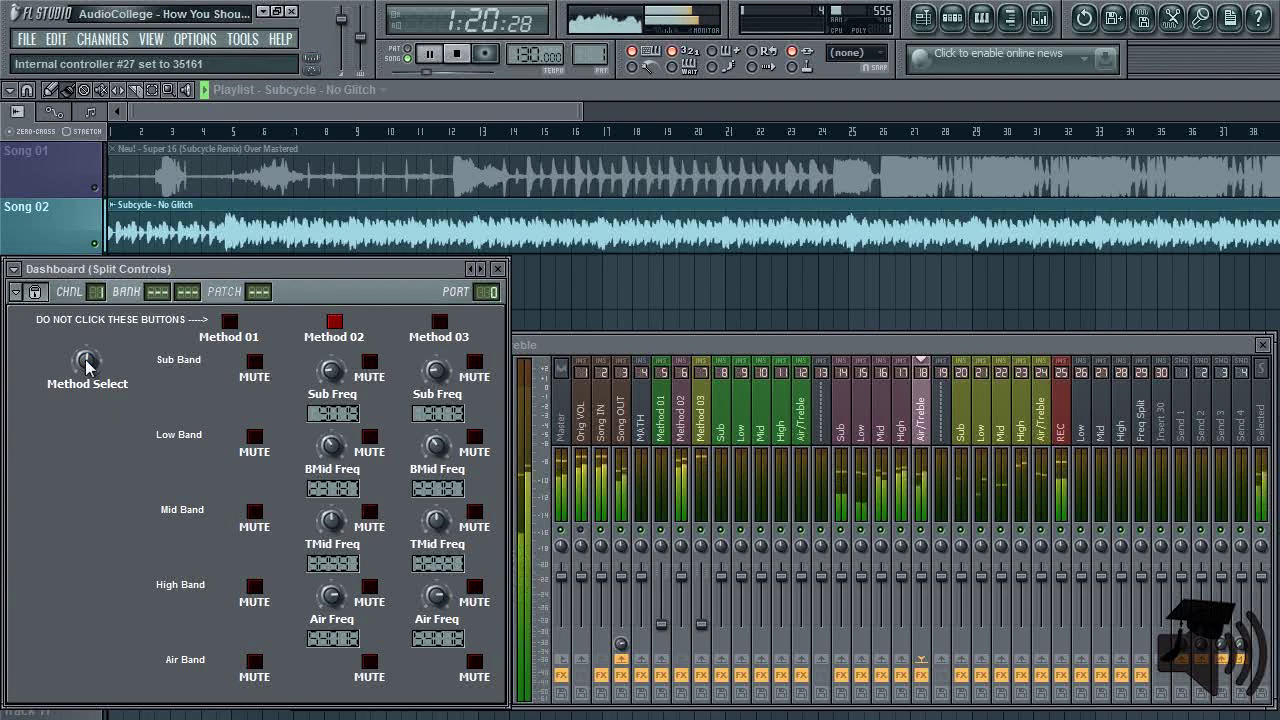
pyautogui.moveTo(91, 367); pyautogui.dragTo(94, 449)
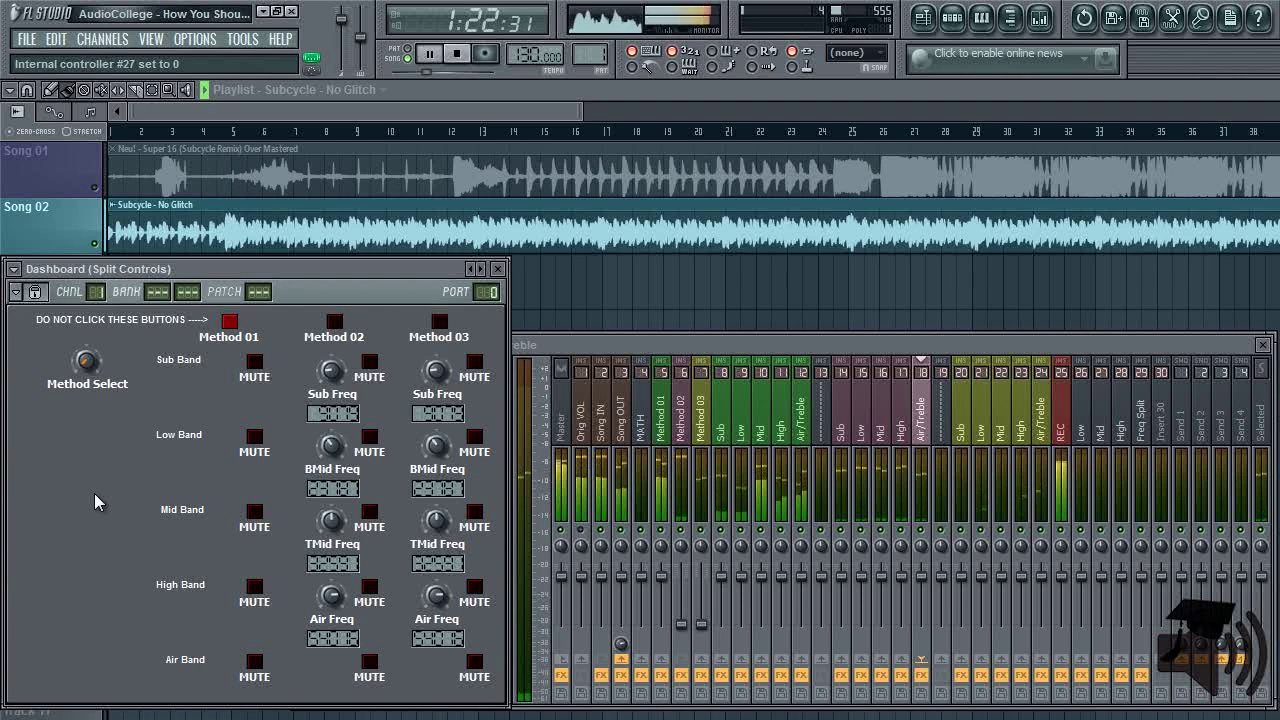
pyautogui.moveTo(66, 374); pyautogui.dragTo(70, 410)
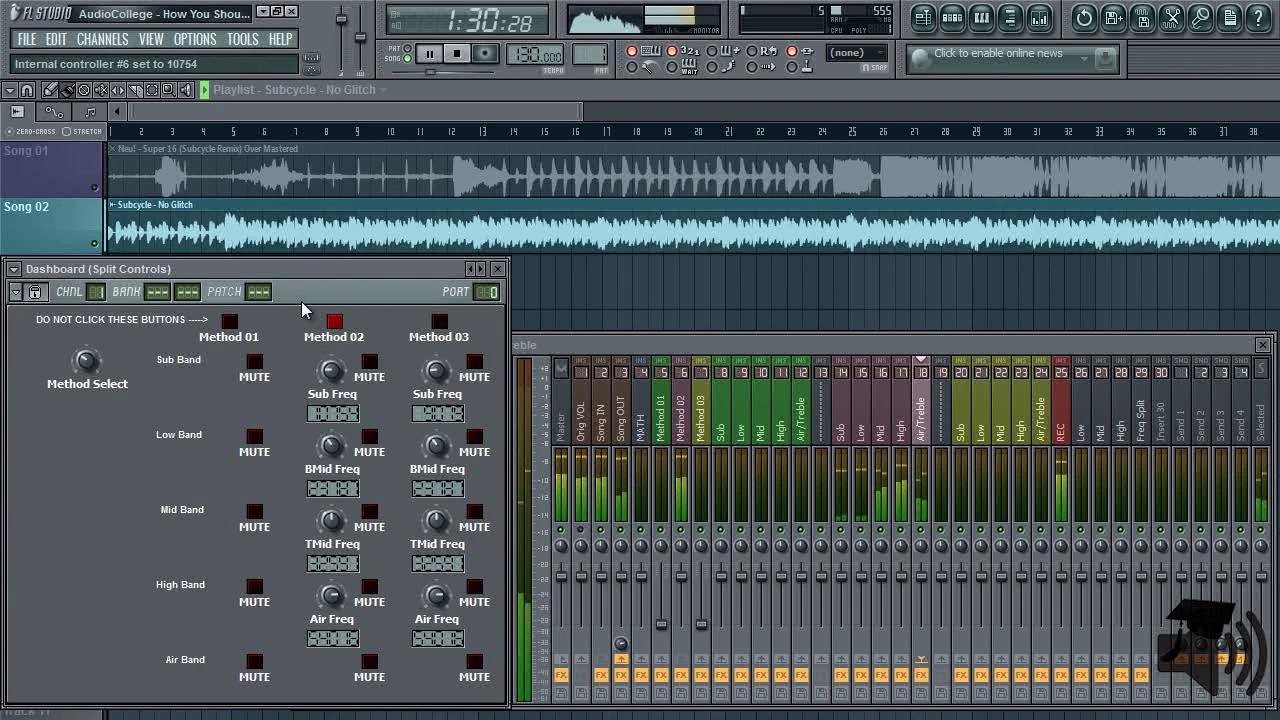
# Step: Mute the Method 02 Sub and Low bands and the Method 03 Sub, Low, High and Air bands
pyautogui.click(369, 361)
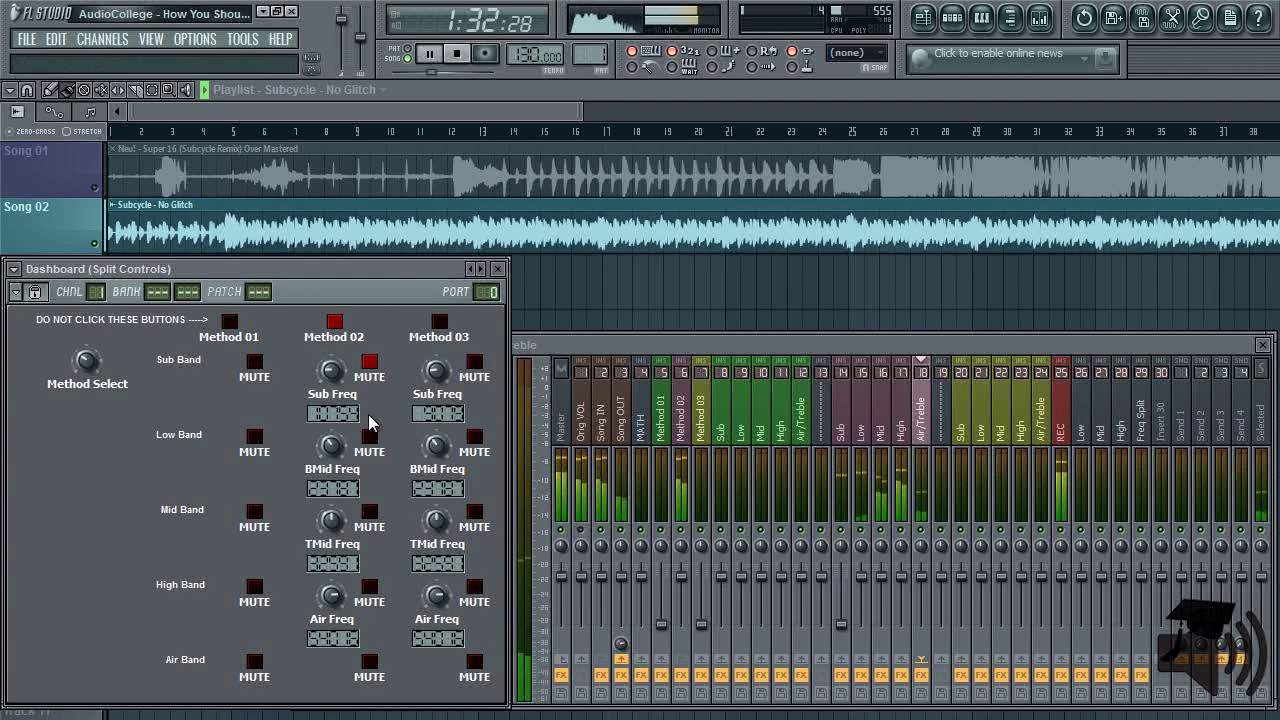
pyautogui.click(369, 361)
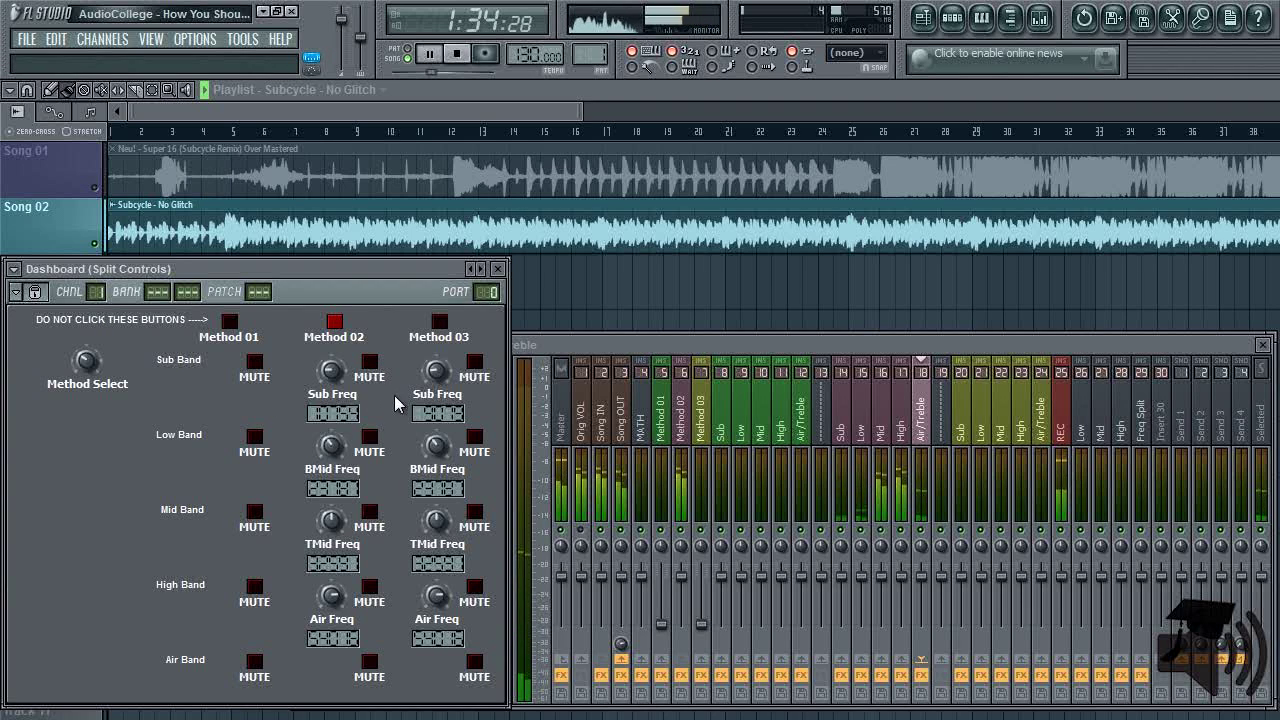
pyautogui.click(369, 436)
pyautogui.click(369, 361)
pyautogui.click(474, 361)
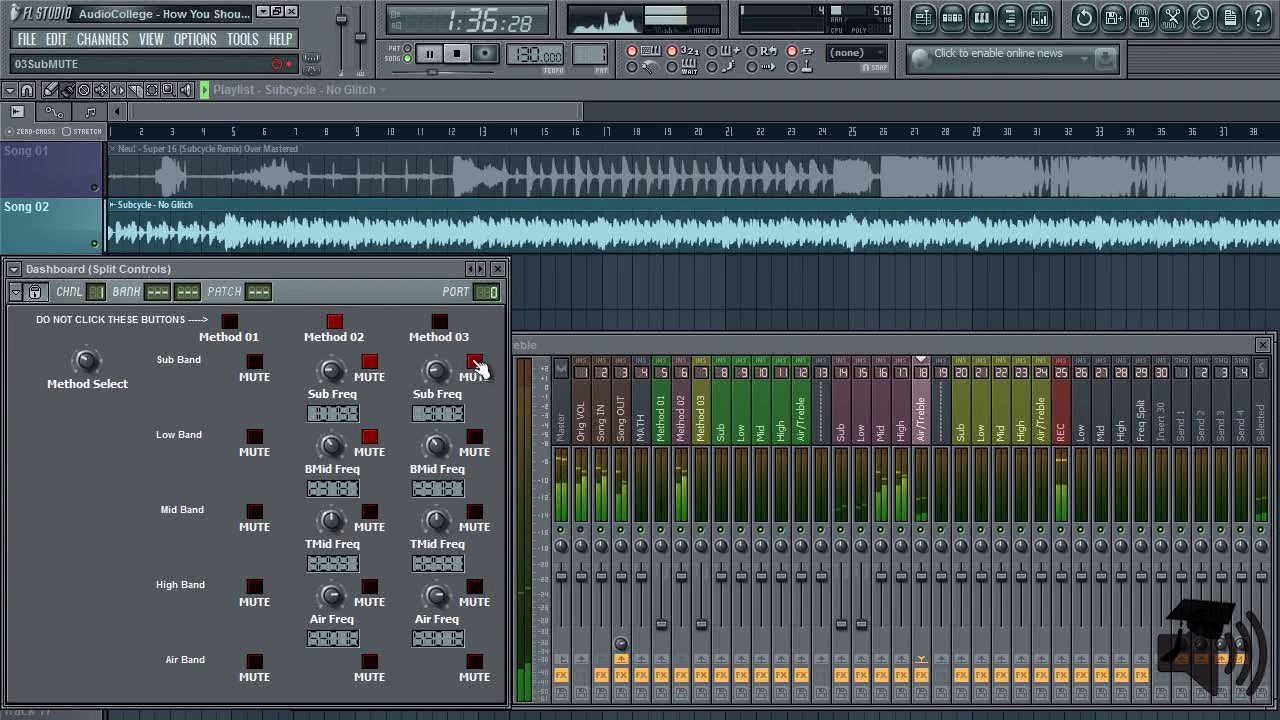
pyautogui.click(474, 436)
pyautogui.click(474, 586)
pyautogui.click(474, 661)
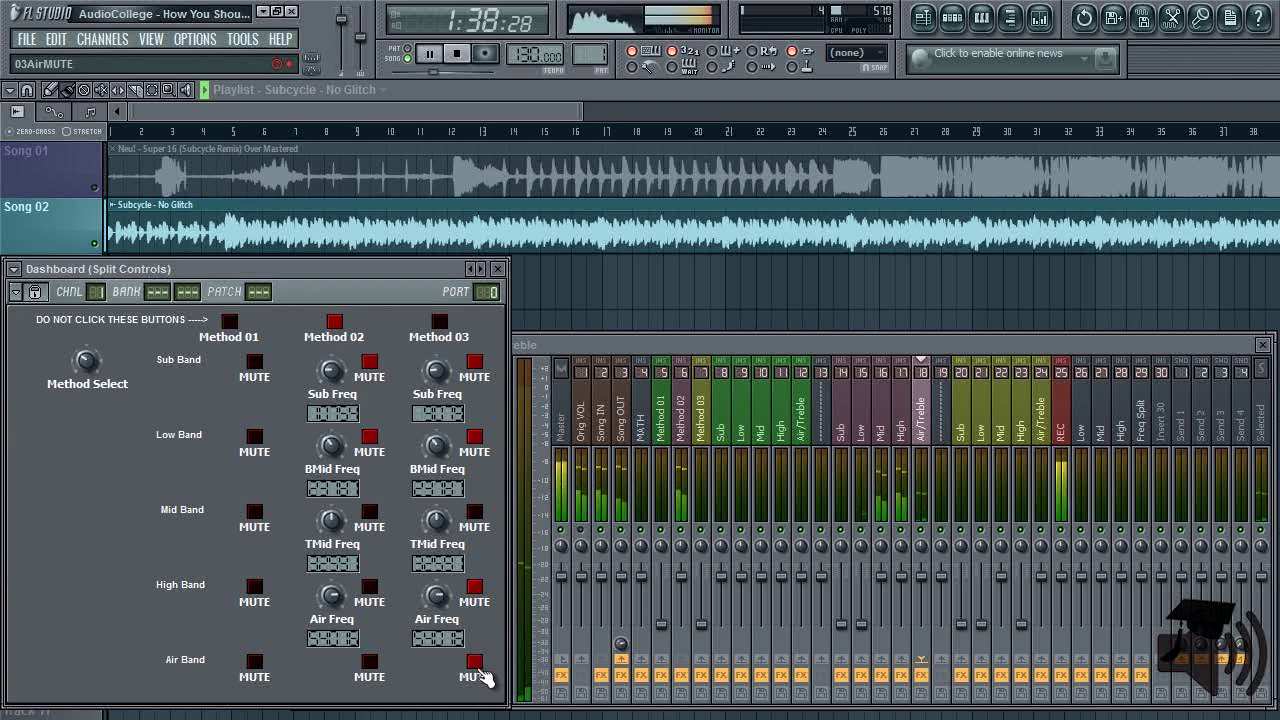
# Step: Mute the Method 02 High and Air bands and Method 01's Sub, Low, High and Air bands
pyautogui.click(369, 661)
pyautogui.click(369, 586)
pyautogui.click(254, 586)
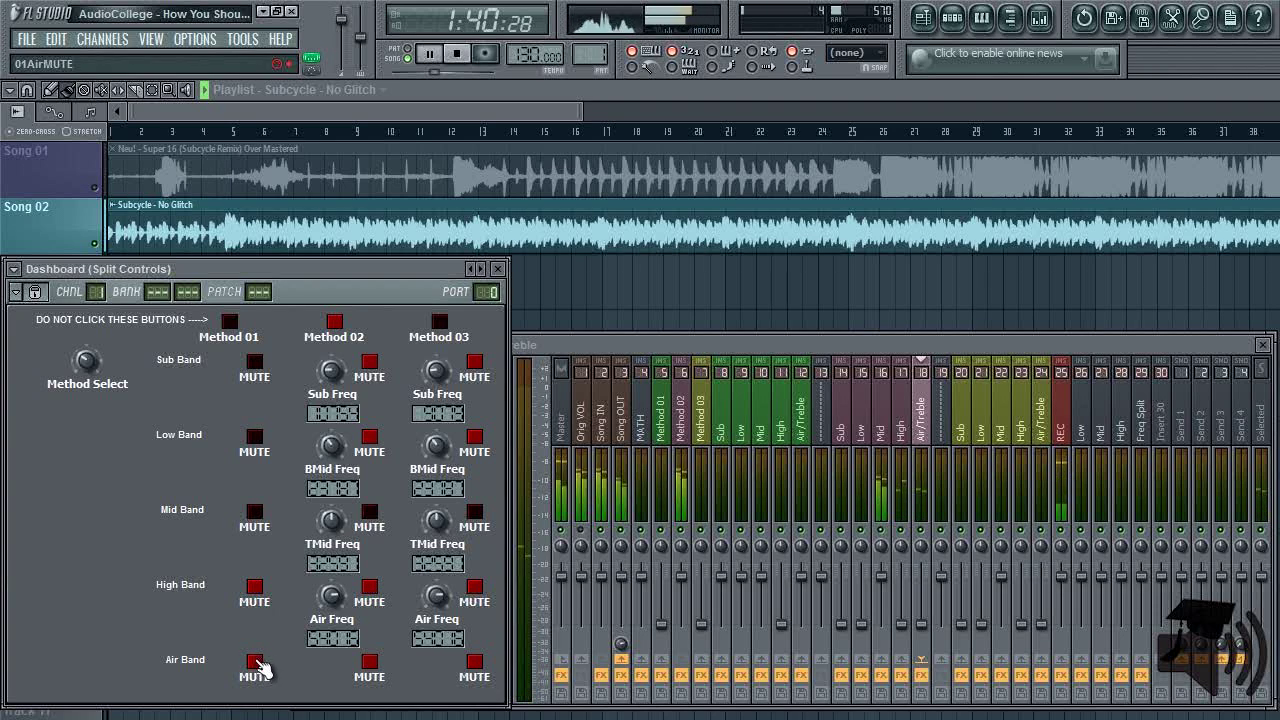
pyautogui.click(254, 661)
pyautogui.click(254, 437)
pyautogui.click(254, 362)
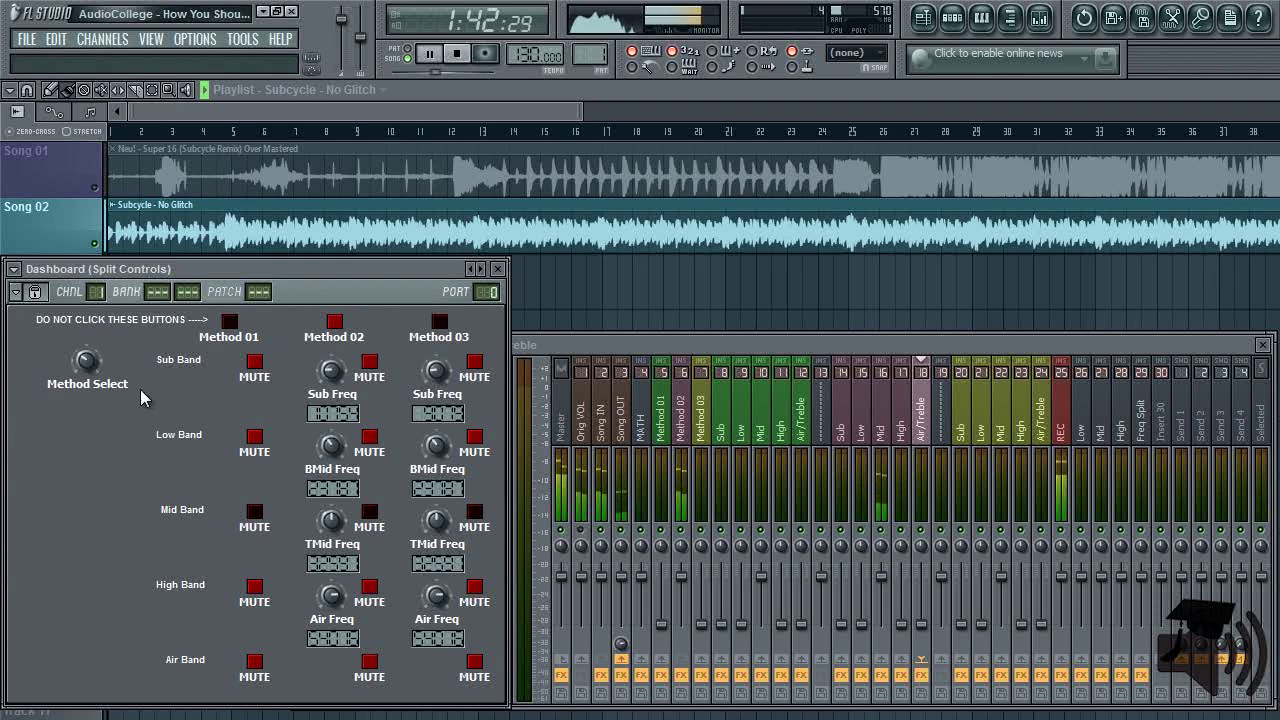